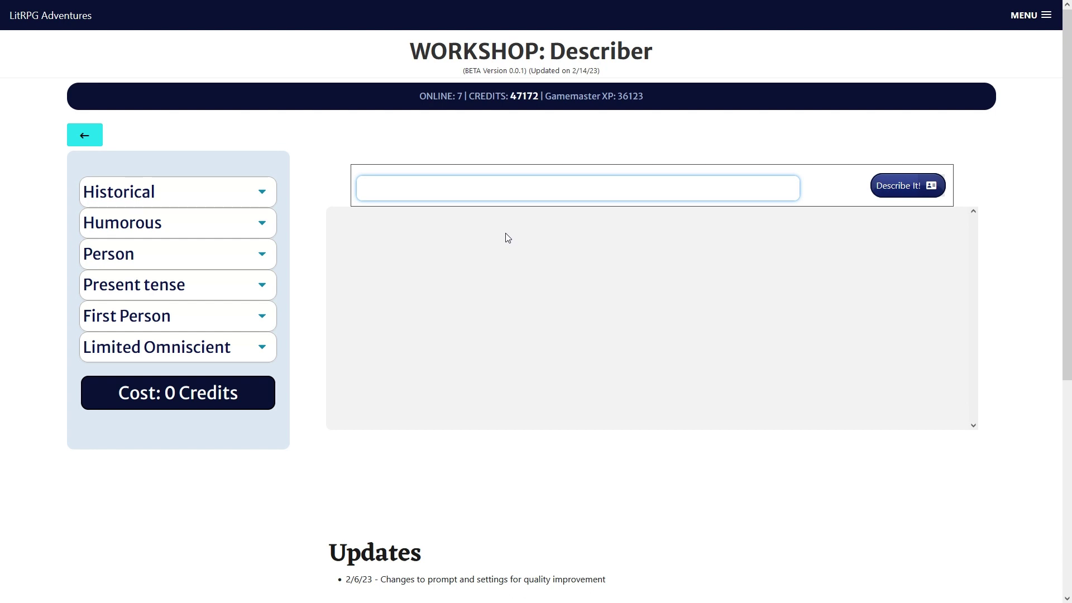
# - Set the genre to Urban Fantasy, the tone to Noir and the subject type to Thing
pyautogui.click(191, 202)
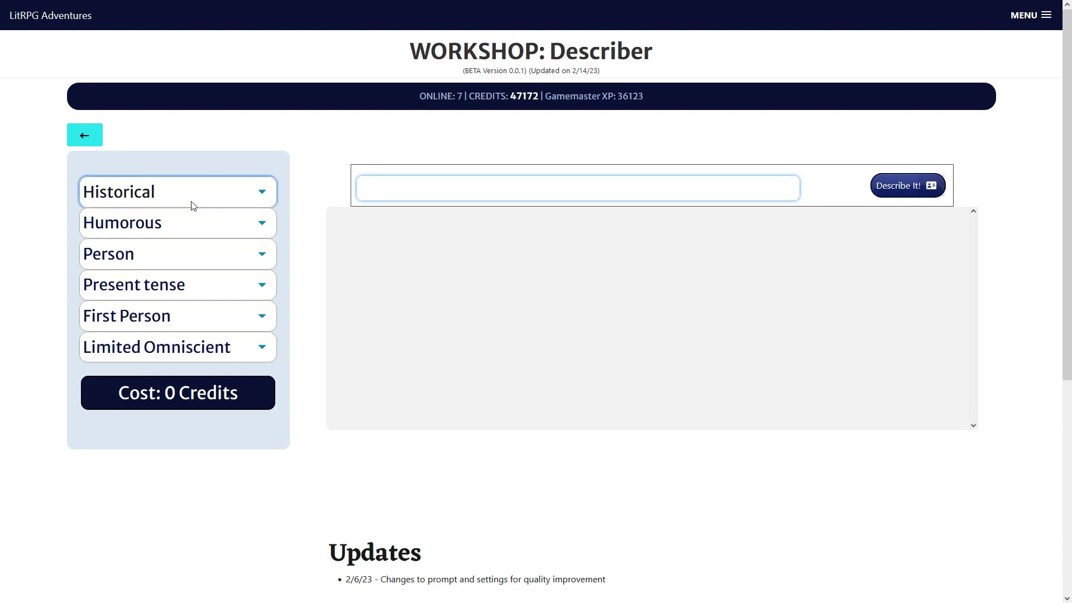
pyautogui.press('m')
pyautogui.press('f')
pyautogui.press('u')
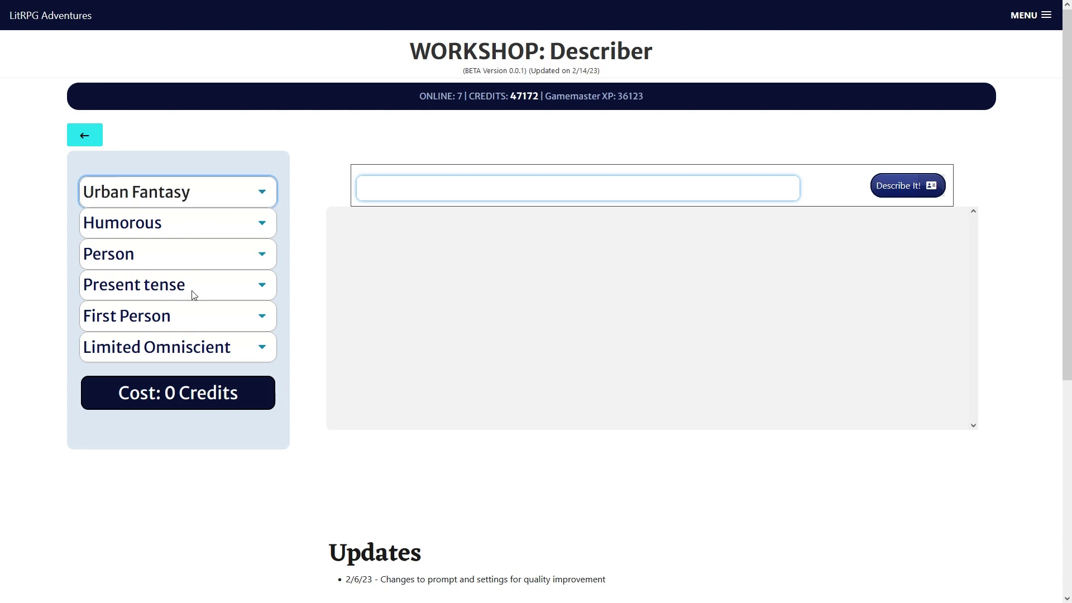
pyautogui.press('s')
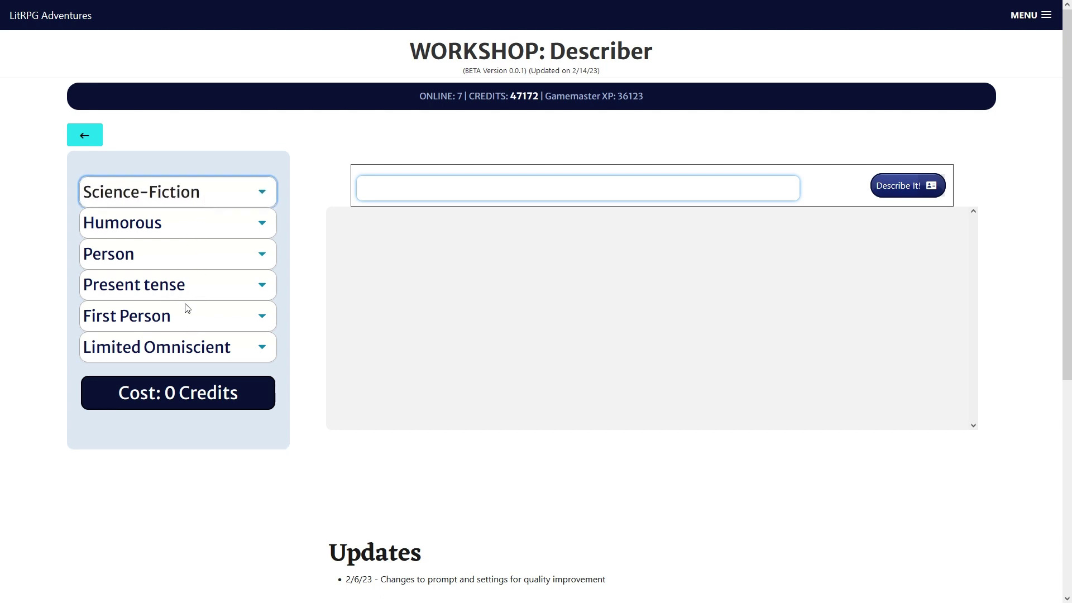
pyautogui.press('u')
pyautogui.press('Tab')
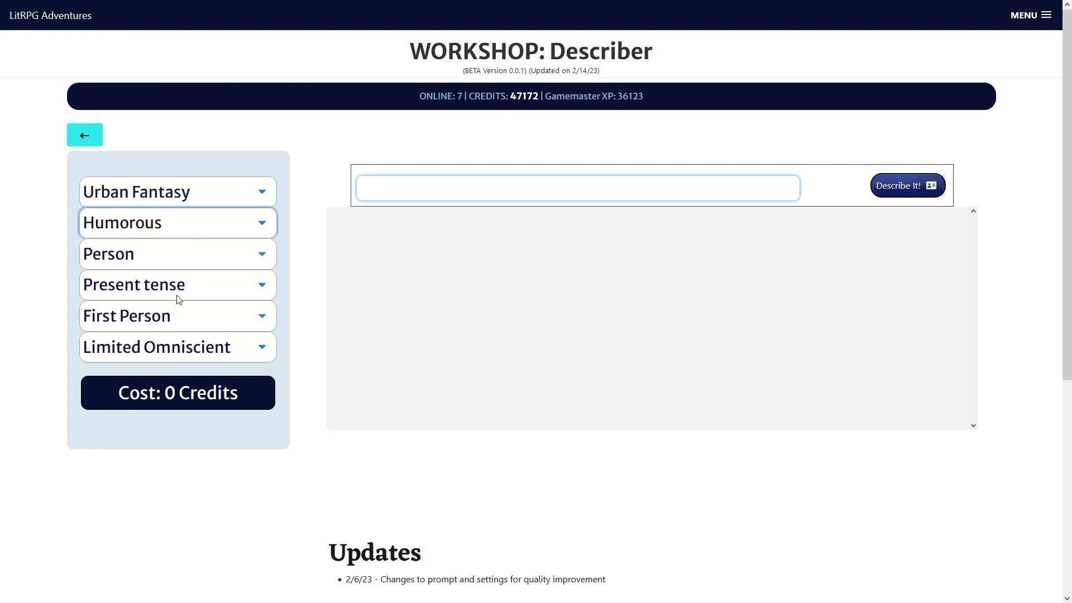
pyautogui.press('d')
pyautogui.press('j')
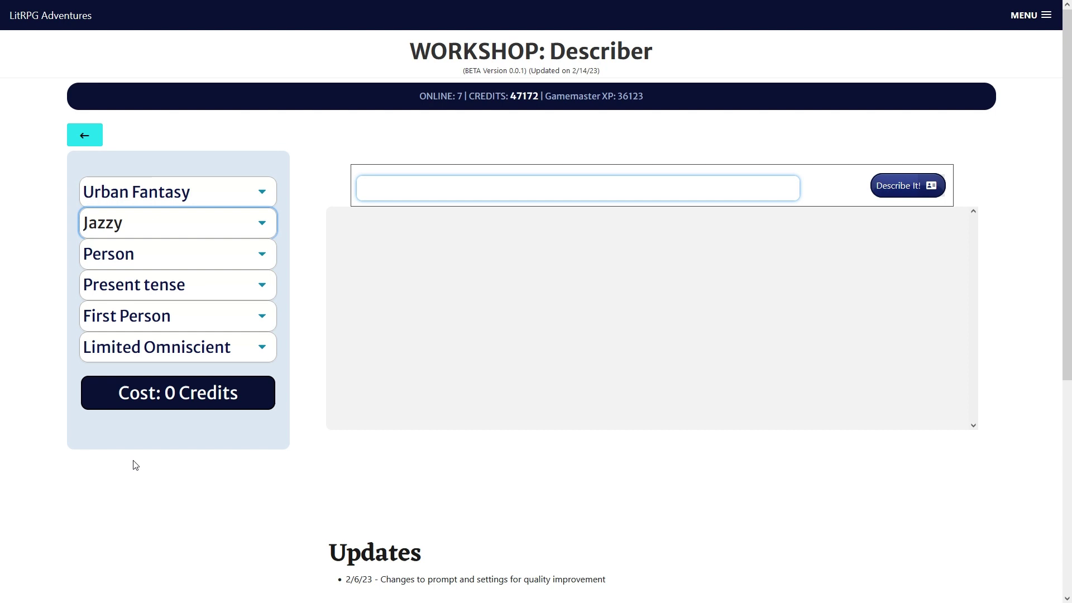
pyautogui.press('n')
pyautogui.press('Tab')
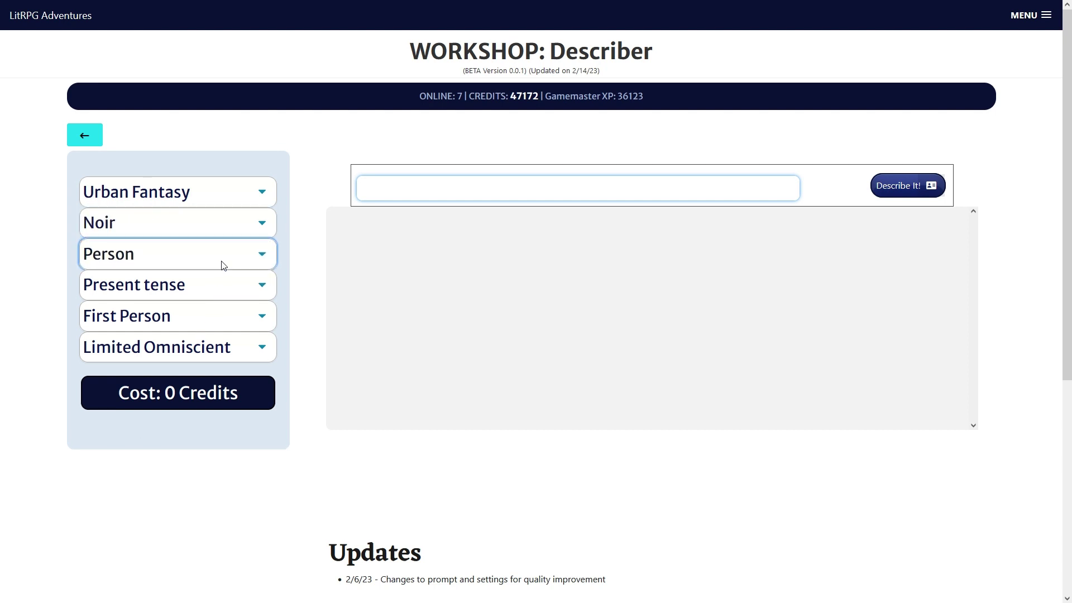
pyautogui.press('p')
pyautogui.press('t')
# - Leave the tense on Present, the point of view on First Person and the narrator on Limited Omniscient
pyautogui.press('Tab')
pyautogui.press('p')
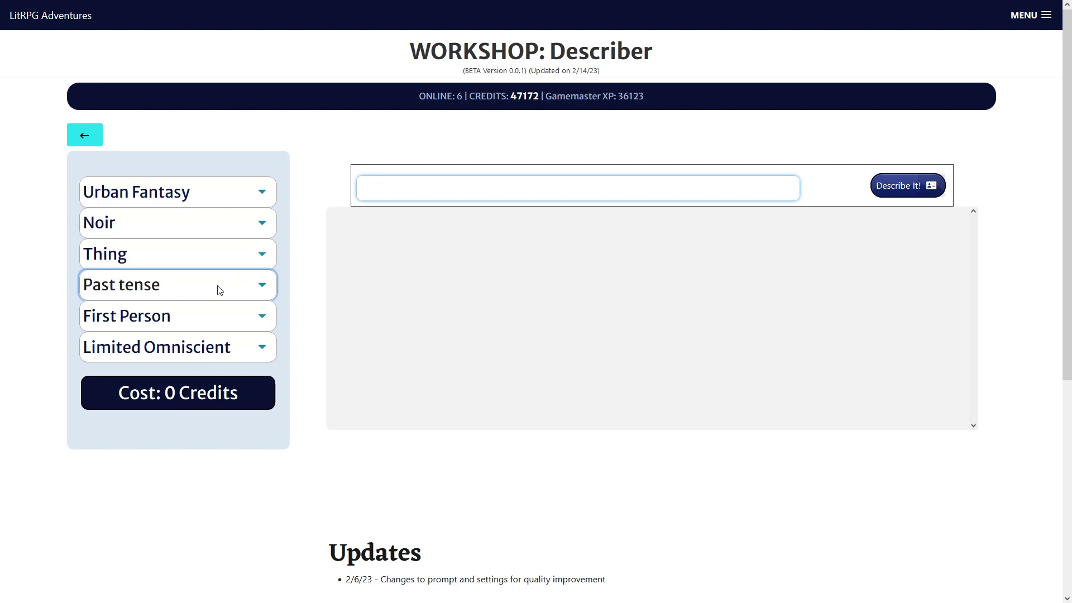
pyautogui.press('p')
pyautogui.press('Tab')
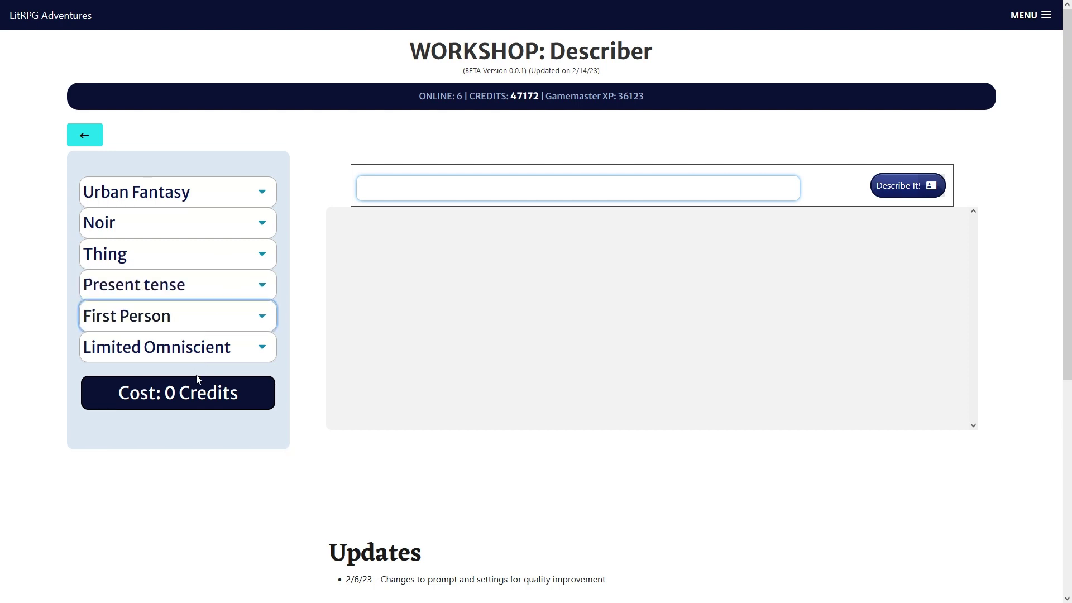
pyautogui.press('s')
pyautogui.press('f')
pyautogui.press('Tab')
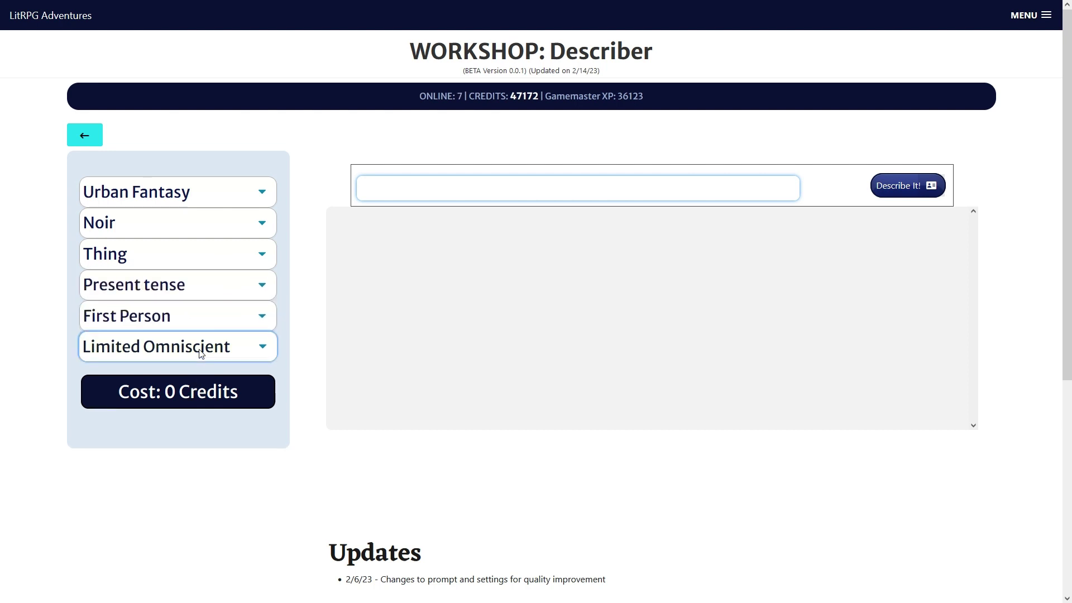
pyautogui.press('u')
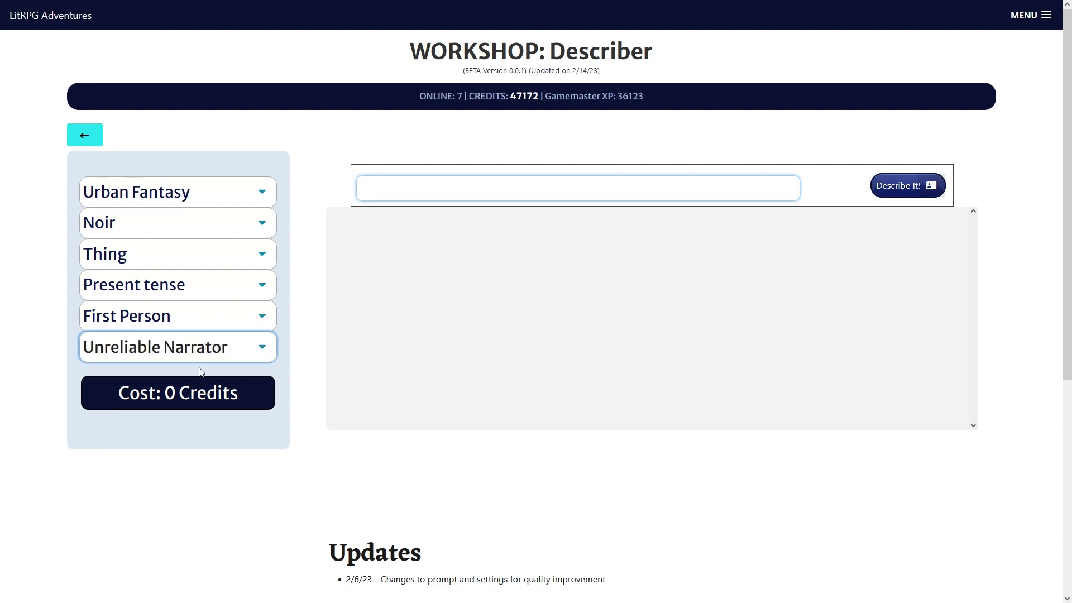
pyautogui.press('r')
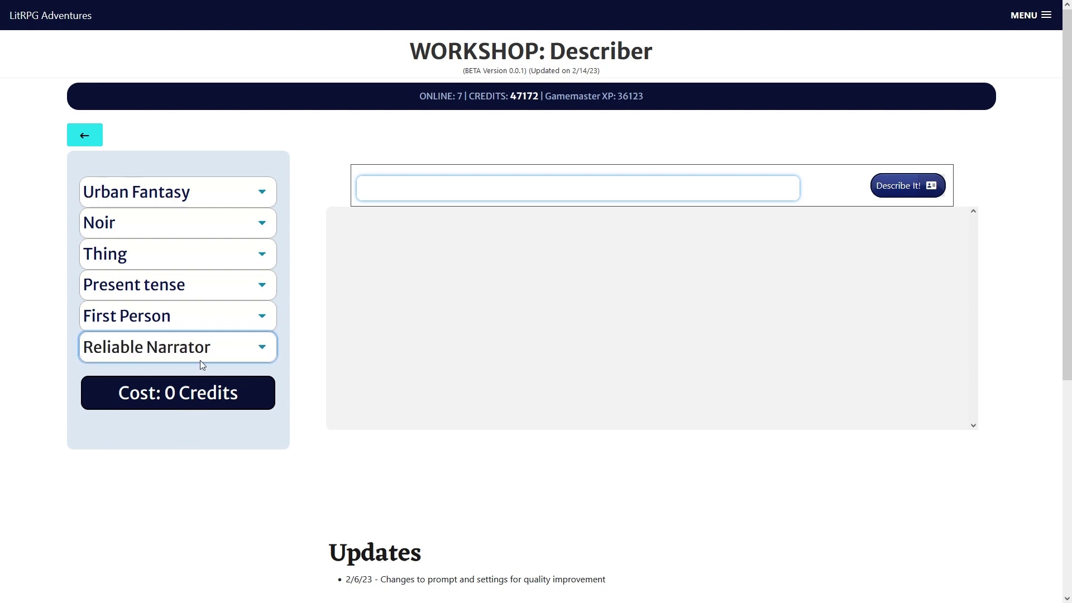
pyautogui.press('l')
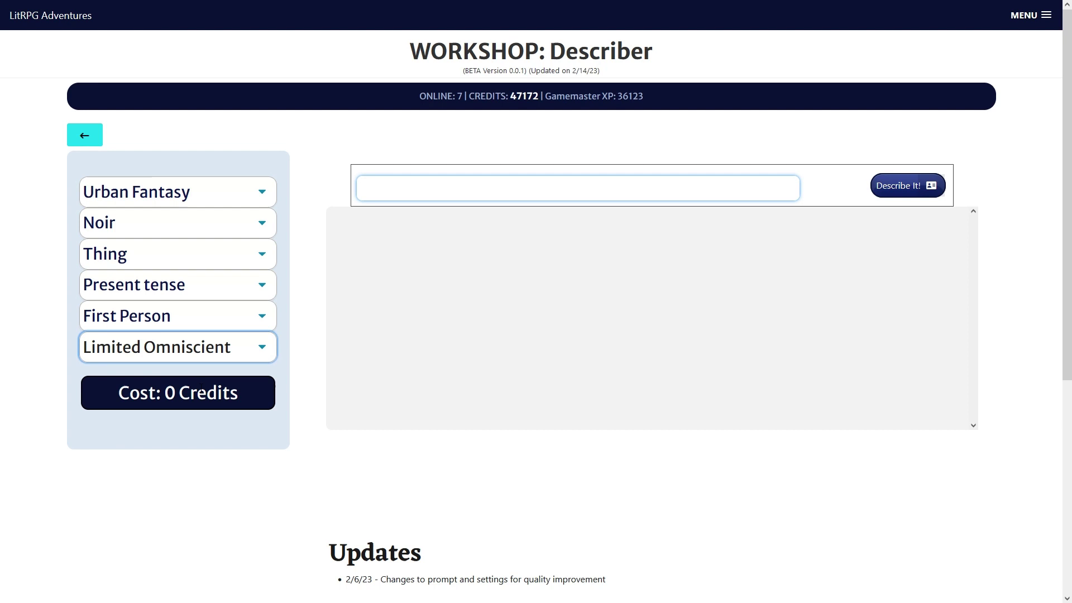
# - Describe 'magical cup of coffee' with the Urban Fantasy noir settings
pyautogui.click(425, 194)
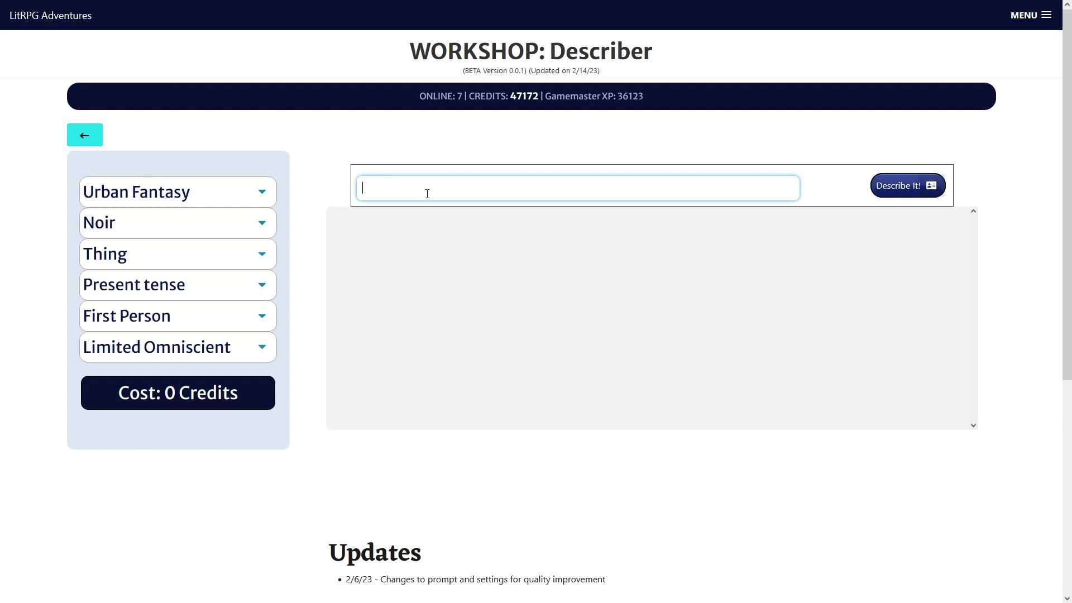
pyautogui.write('magical cup of coffee')
pyautogui.press('Return')
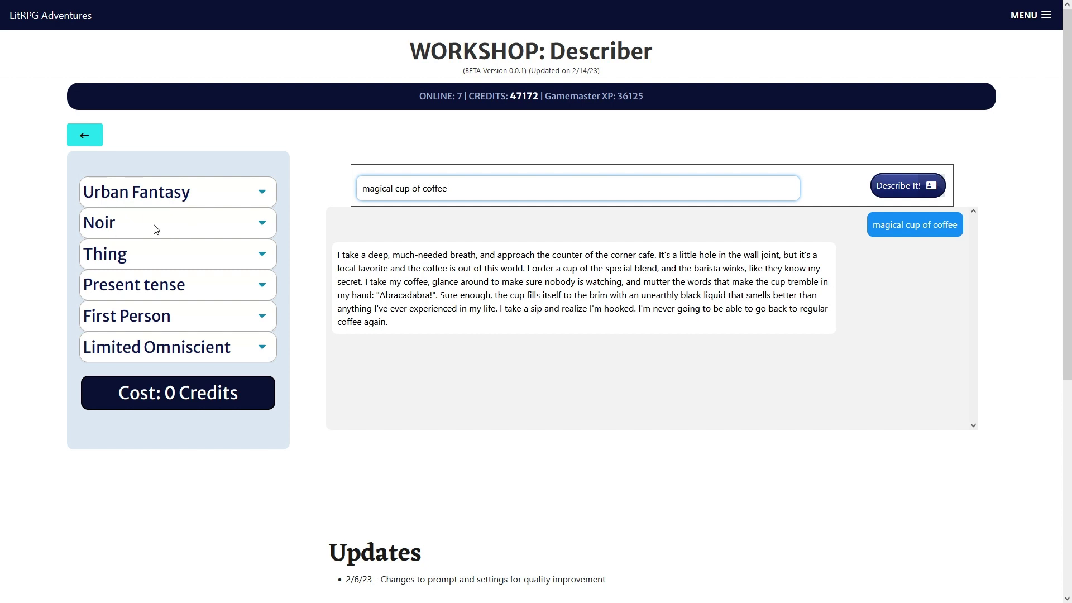
# - Regenerate the coffee description with the tone set to Jazzy
pyautogui.click(255, 229)
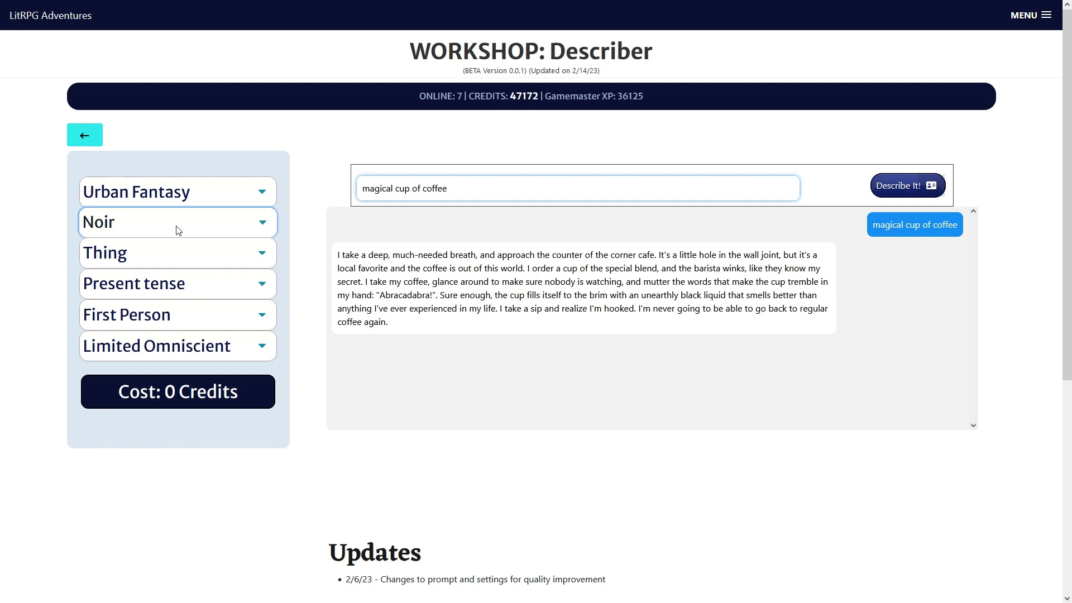
pyautogui.click(189, 429)
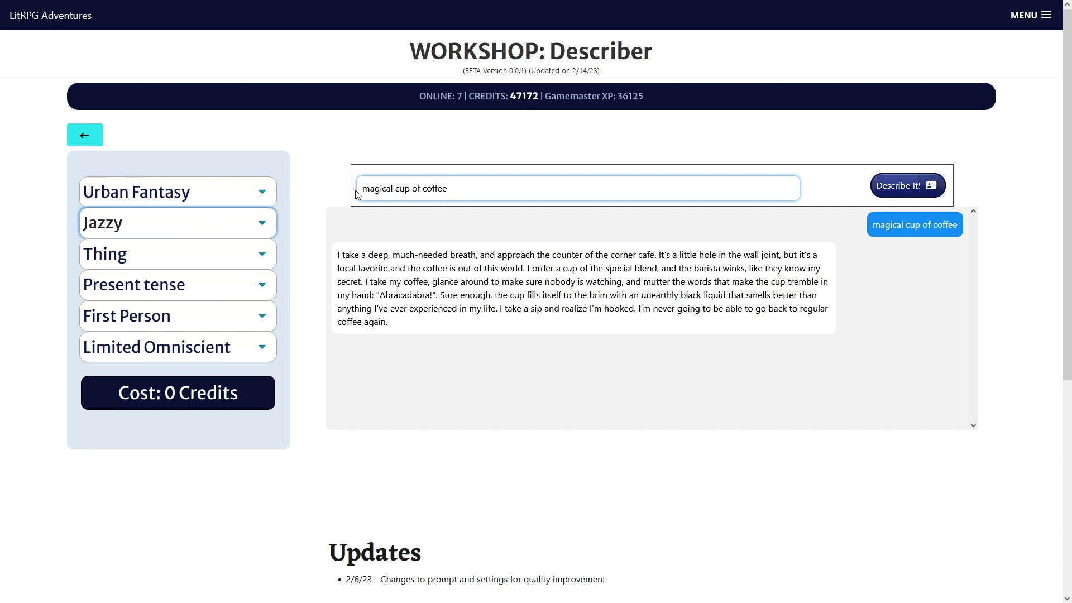
pyautogui.click(917, 194)
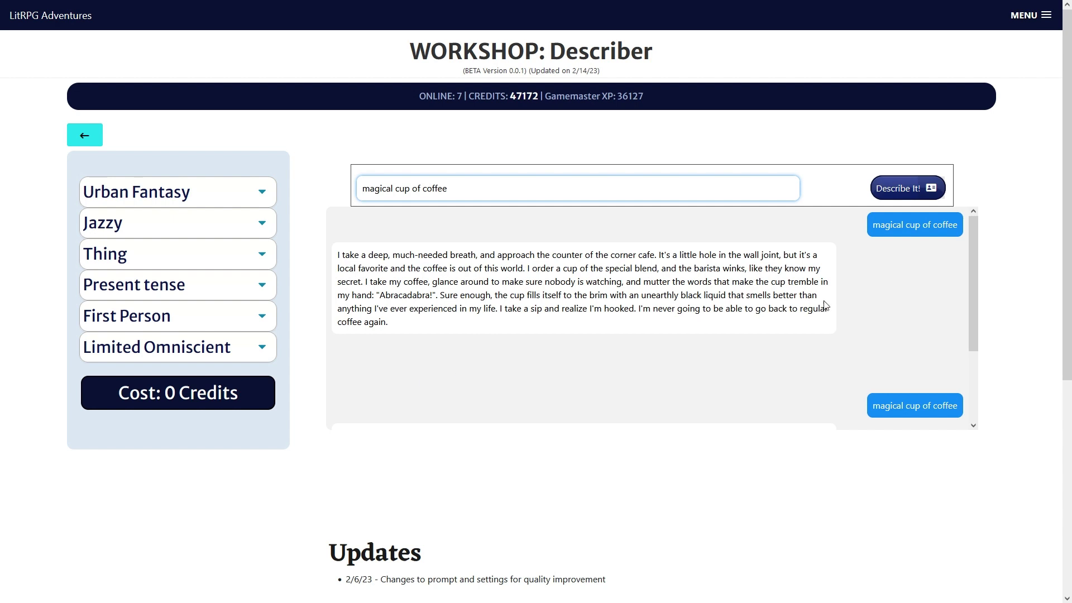
# - Select the new description's opening words up to 'mysterious'
pyautogui.scroll(-2, 837, 303)
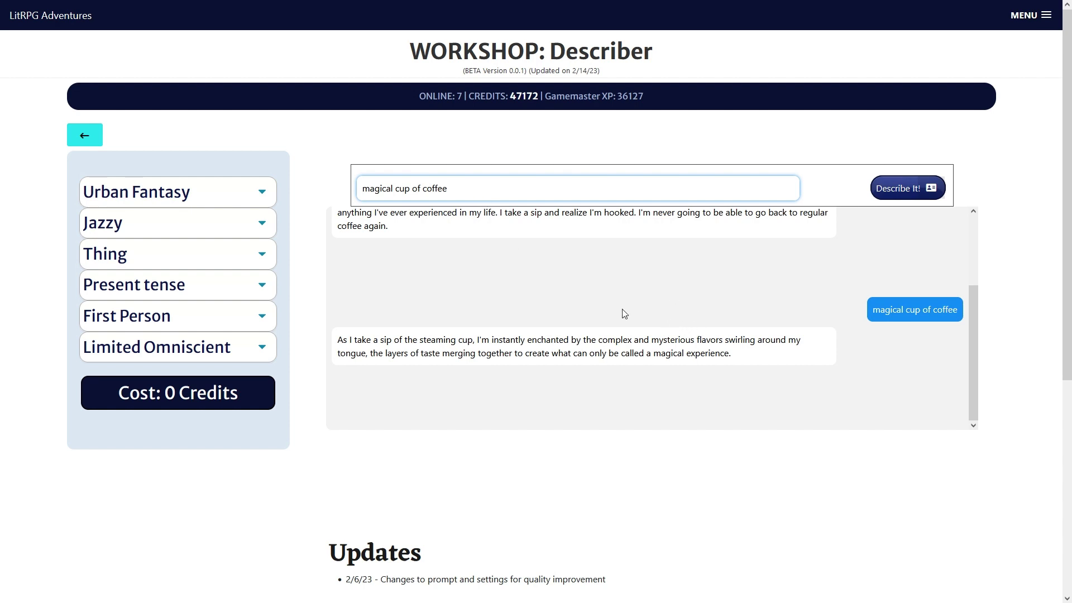
pyautogui.scroll(3, 624, 313)
pyautogui.scroll(-3, 624, 312)
pyautogui.moveTo(337, 341); pyautogui.dragTo(675, 349)
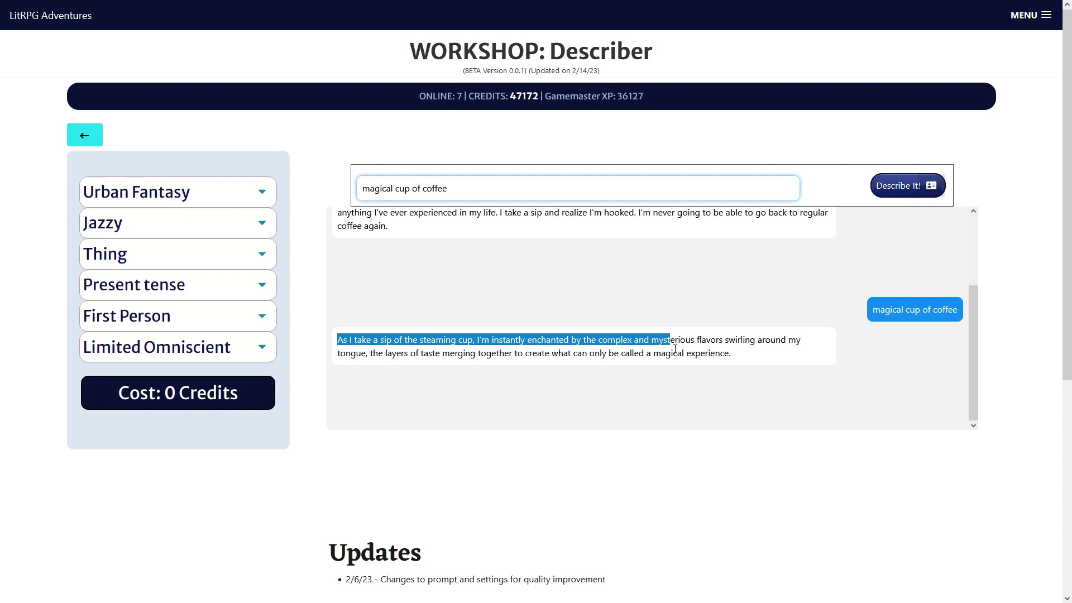
pyautogui.moveTo(675, 349); pyautogui.dragTo(696, 351)
# - Regenerate using Modern, Satirical, Past tense, Third Person omniscient and Unreliable Narrator
pyautogui.click(214, 225)
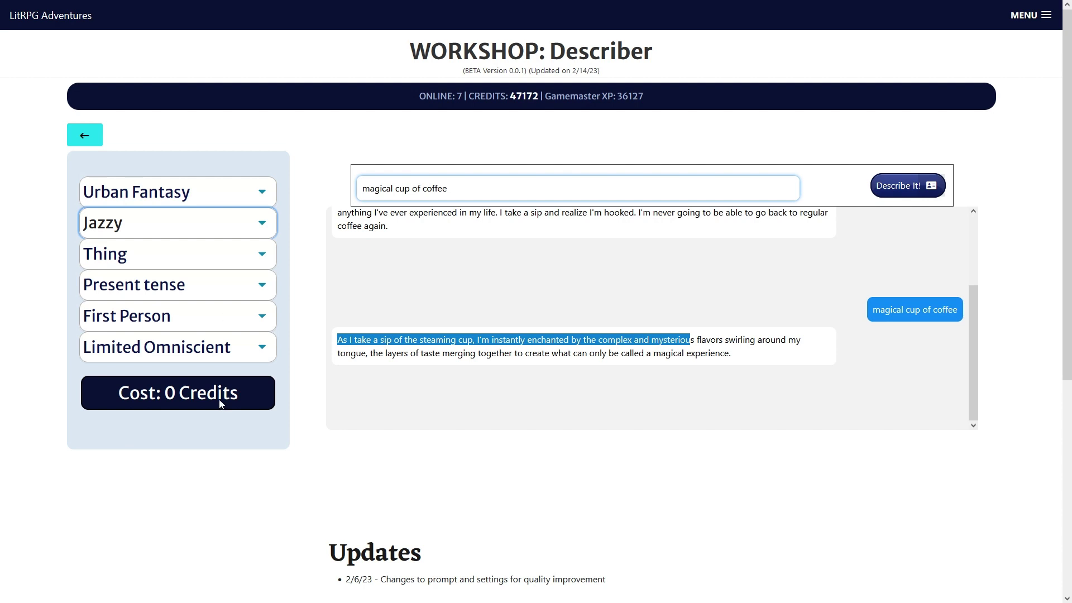
pyautogui.click(220, 400)
pyautogui.click(209, 195)
pyautogui.click(191, 261)
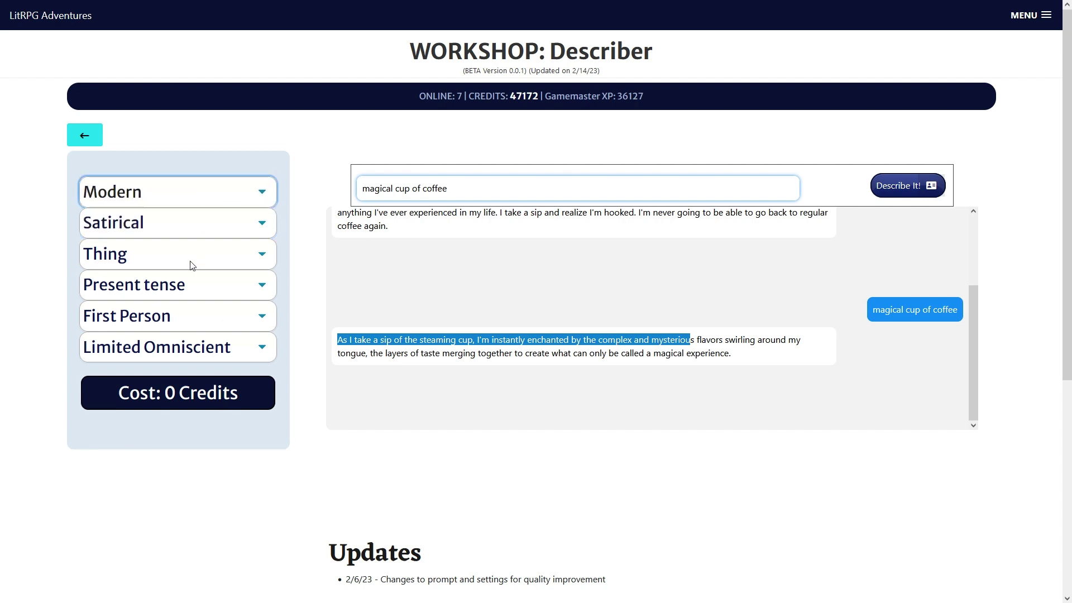
pyautogui.click(197, 290)
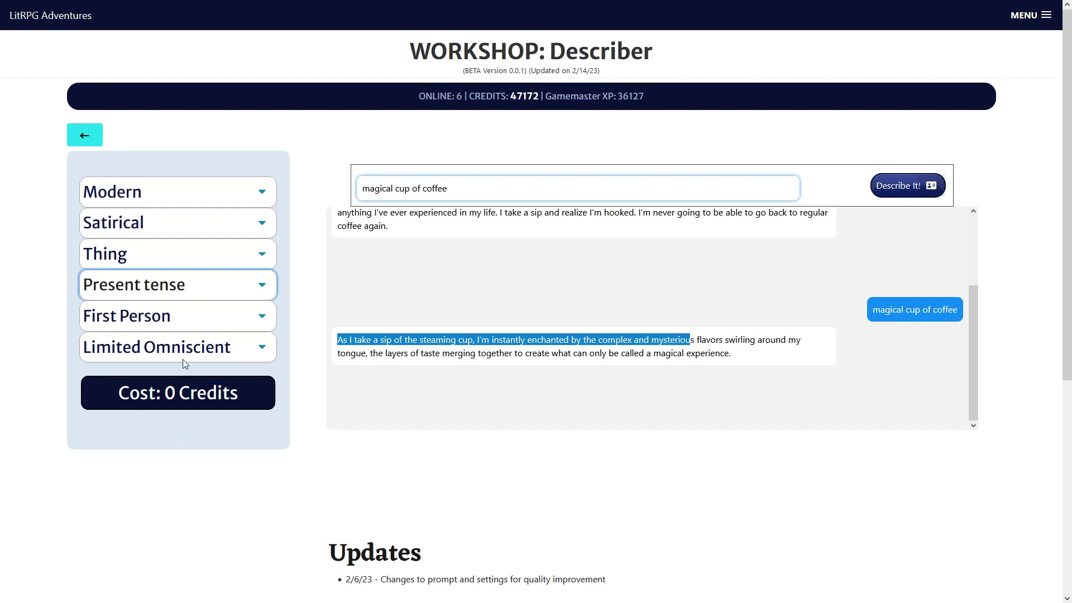
pyautogui.click(183, 359)
pyautogui.click(262, 316)
pyautogui.click(191, 393)
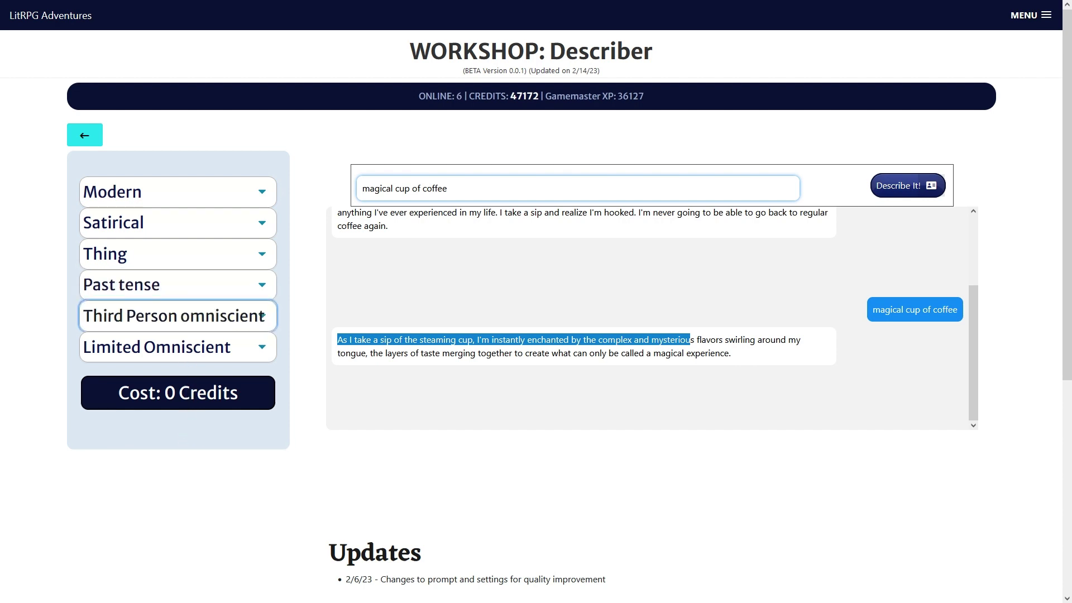
pyautogui.click(195, 353)
pyautogui.click(188, 456)
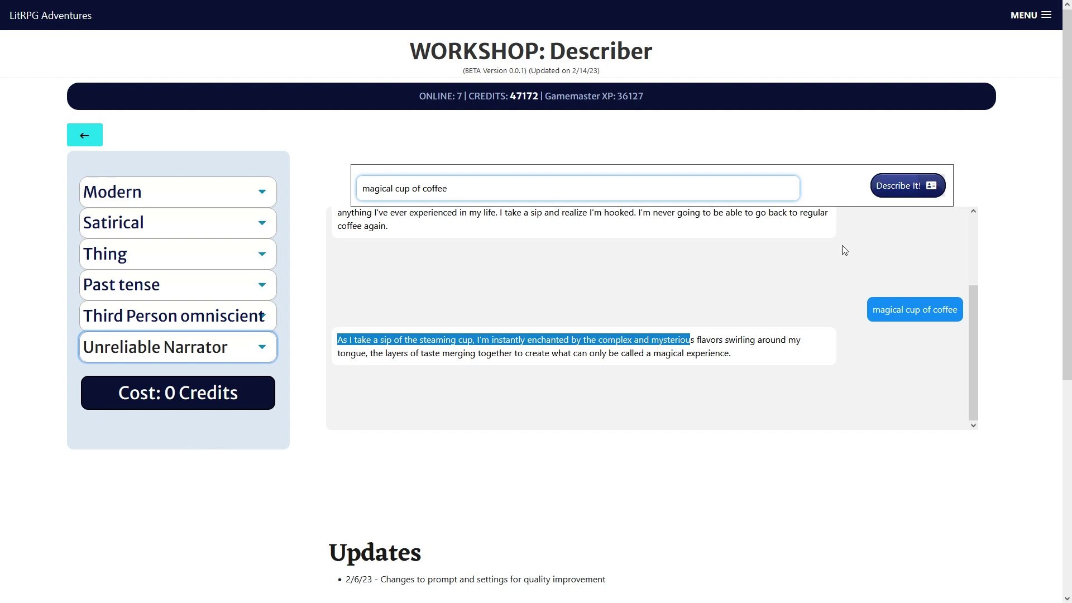
pyautogui.click(900, 190)
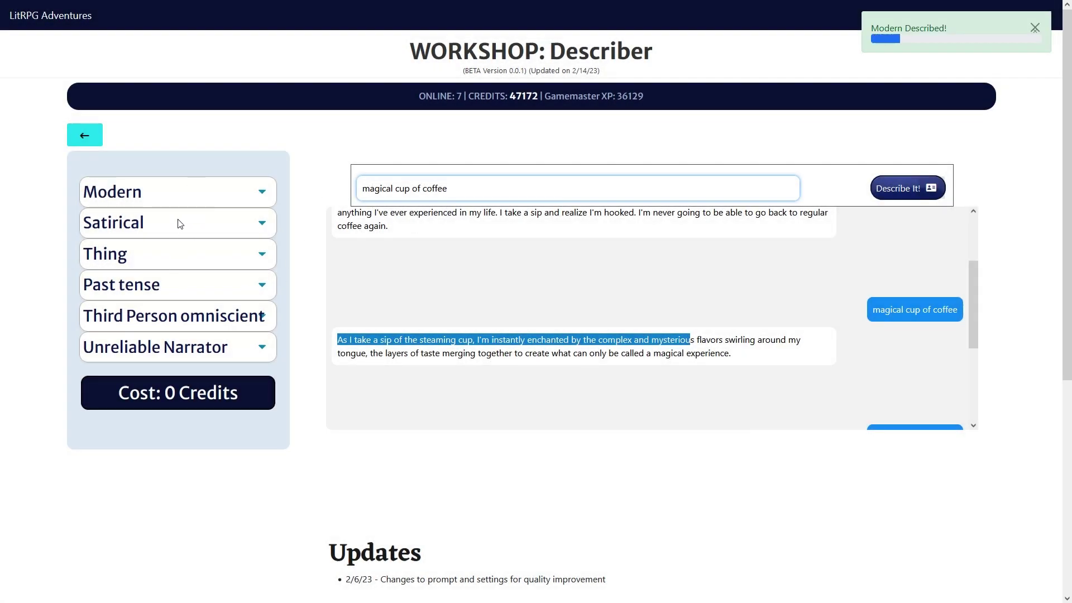
# - Select the whole coffee-shop-counter description
pyautogui.scroll(-3, 751, 281)
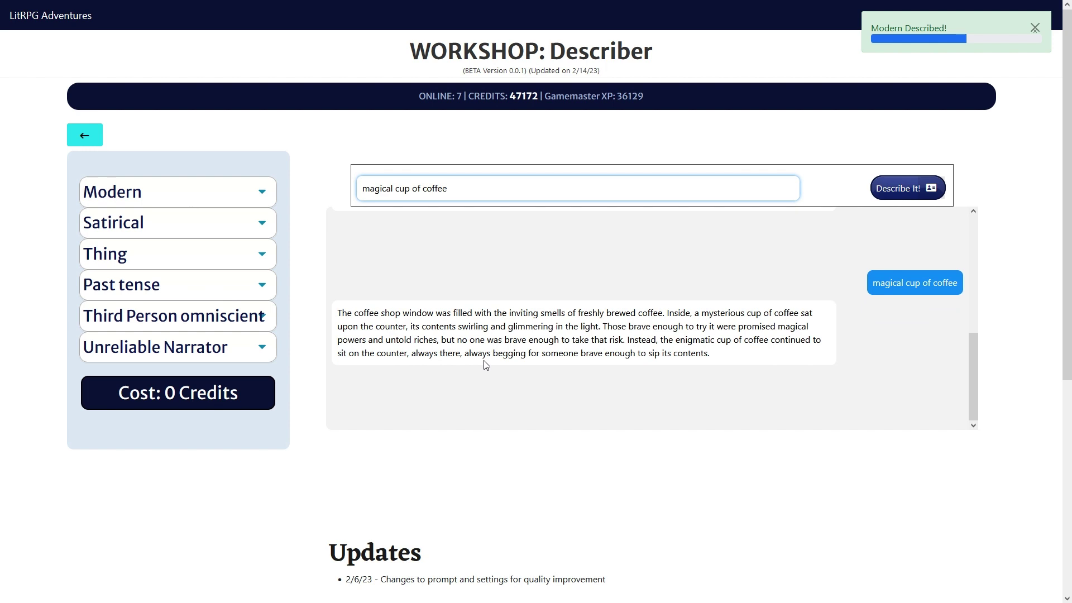
pyautogui.moveTo(391, 357); pyautogui.dragTo(297, 327)
pyautogui.click(313, 308)
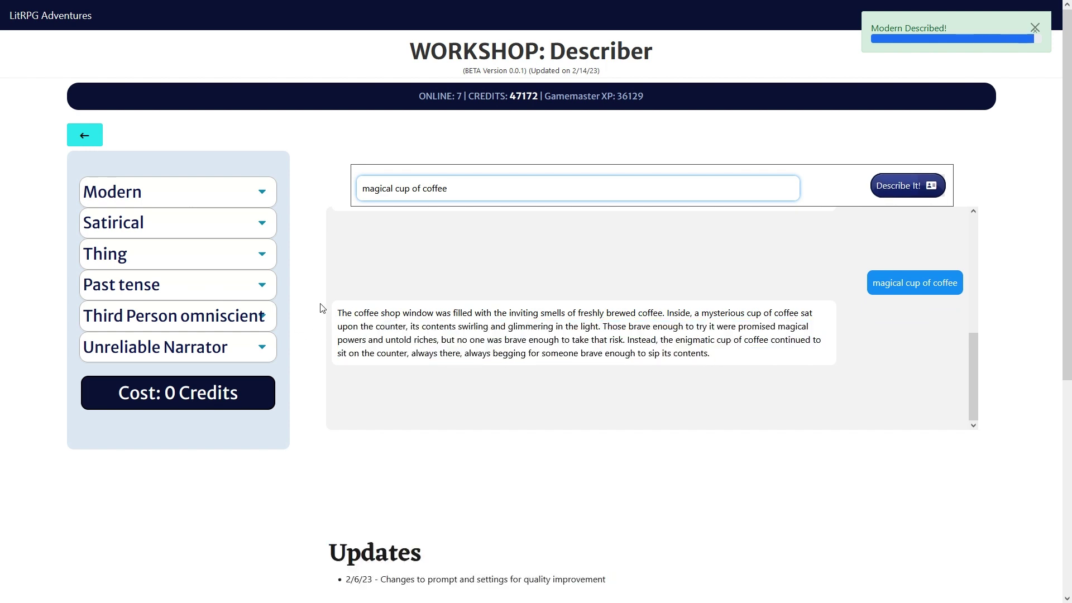
pyautogui.tripleClick(342, 316)
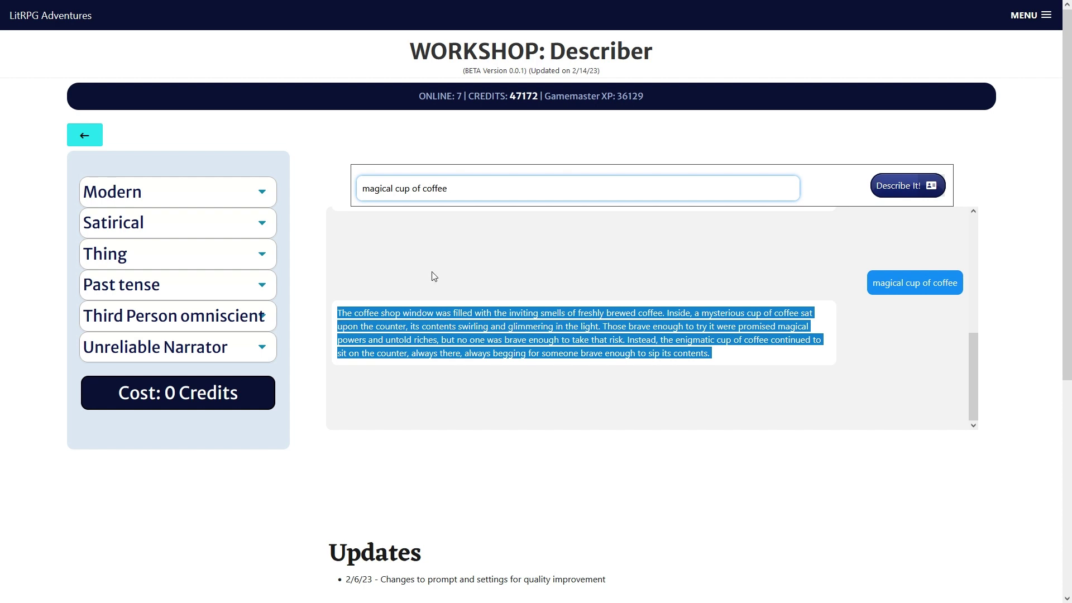
# - Set the genre to Fantasy, the tone to Dramatic and the subject type to Place
pyautogui.click(202, 194)
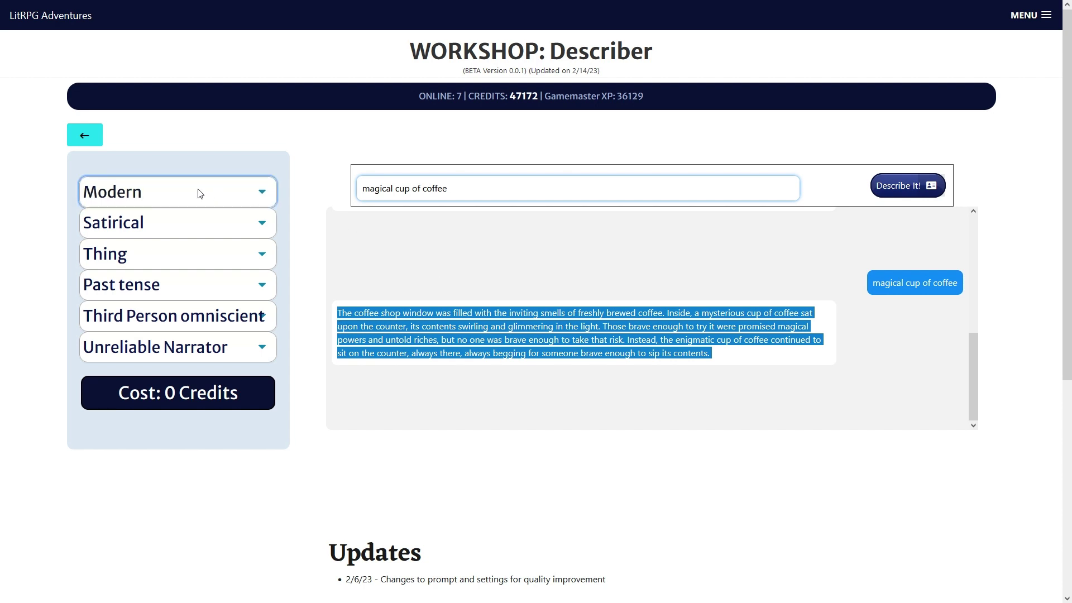
pyautogui.click(192, 307)
pyautogui.click(191, 232)
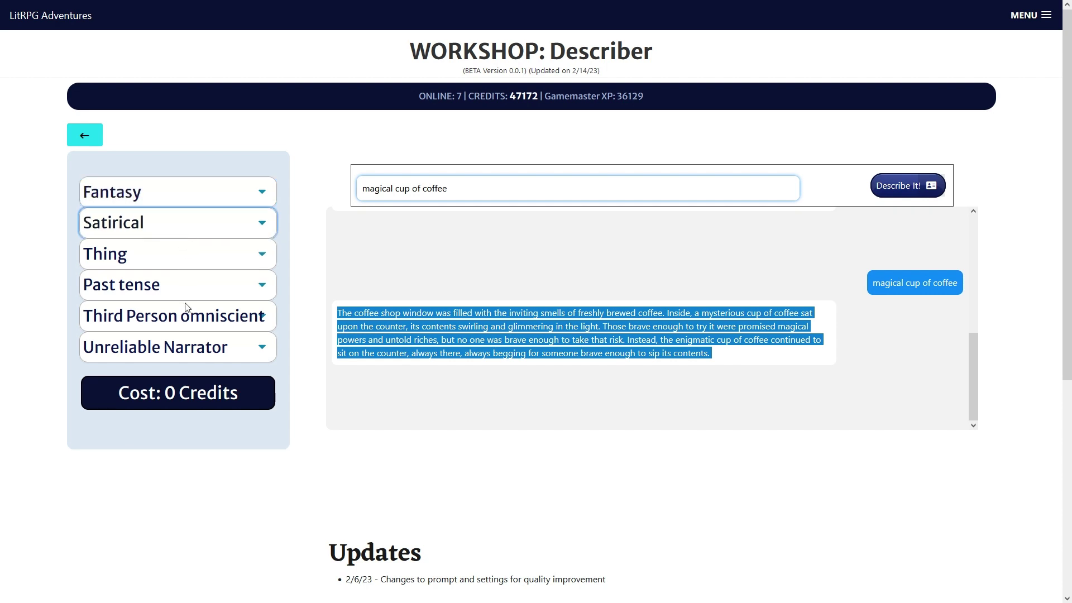
pyautogui.click(173, 284)
pyautogui.click(170, 261)
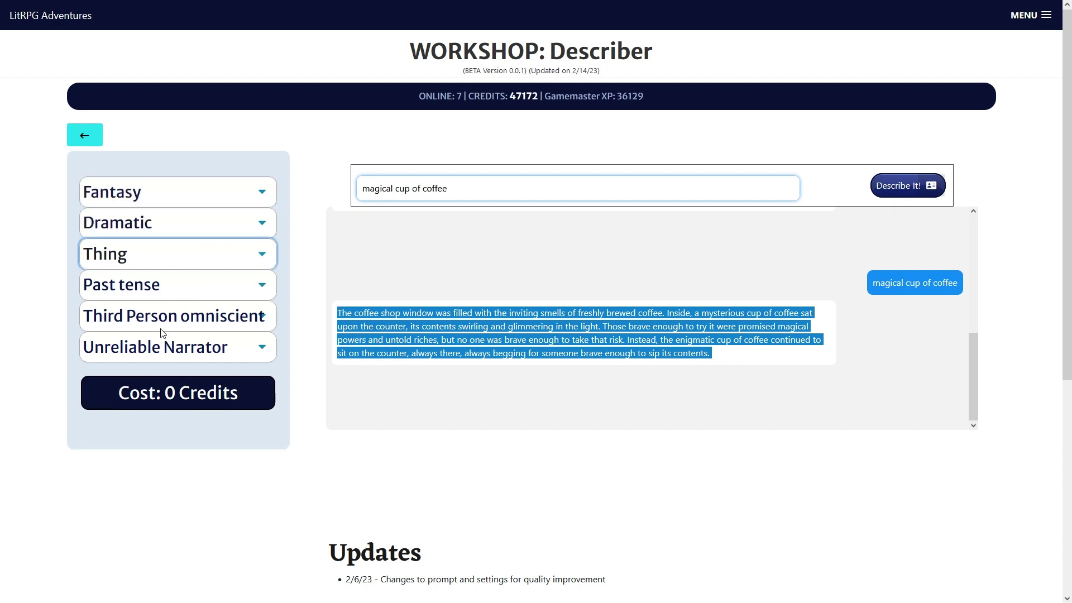
pyautogui.click(170, 317)
# - Describe 'battlefield after a big war' and highlight the opening of the result
pyautogui.tripleClick(416, 187)
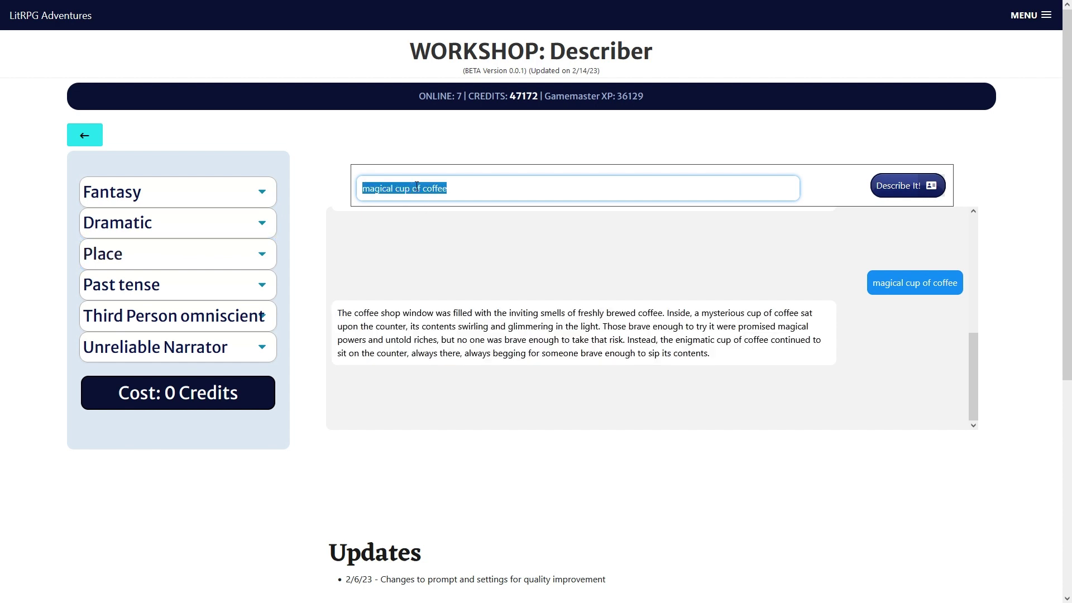
pyautogui.write('battlefield after a big war')
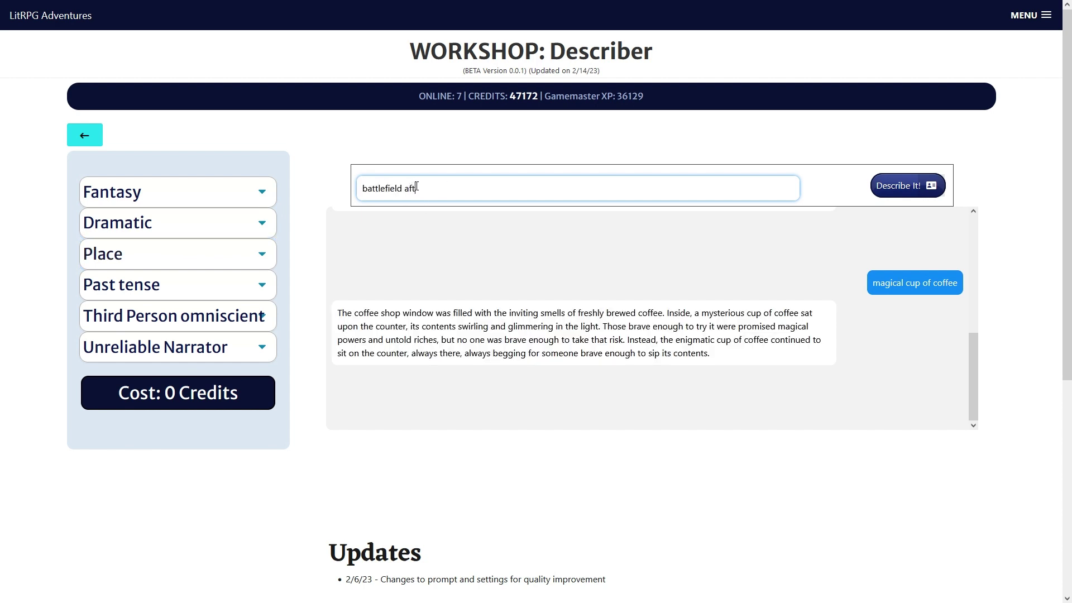
pyautogui.press('Return')
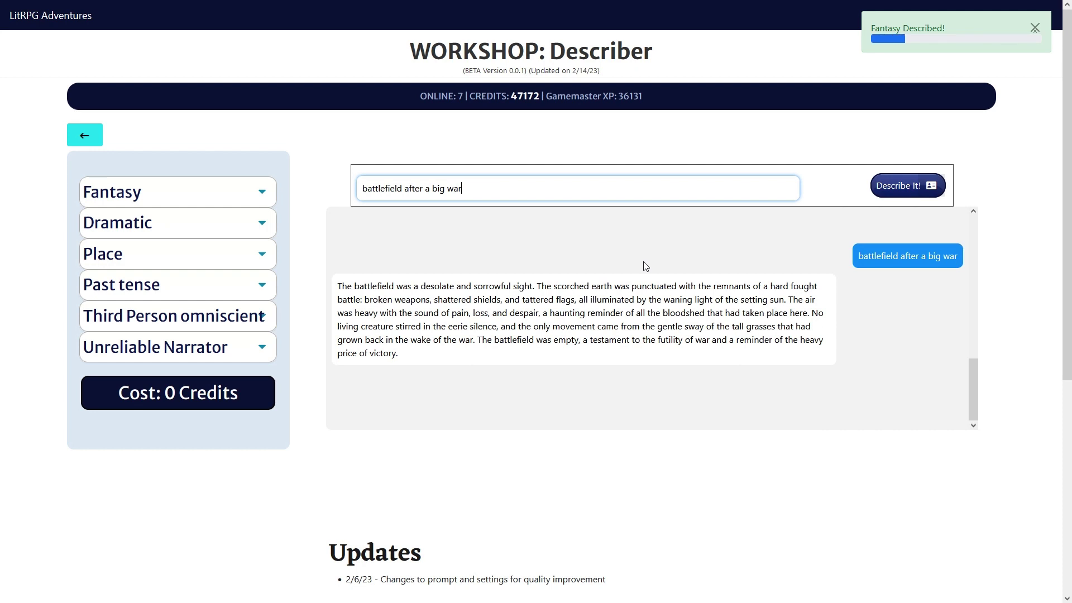
pyautogui.moveTo(338, 286); pyautogui.dragTo(389, 318)
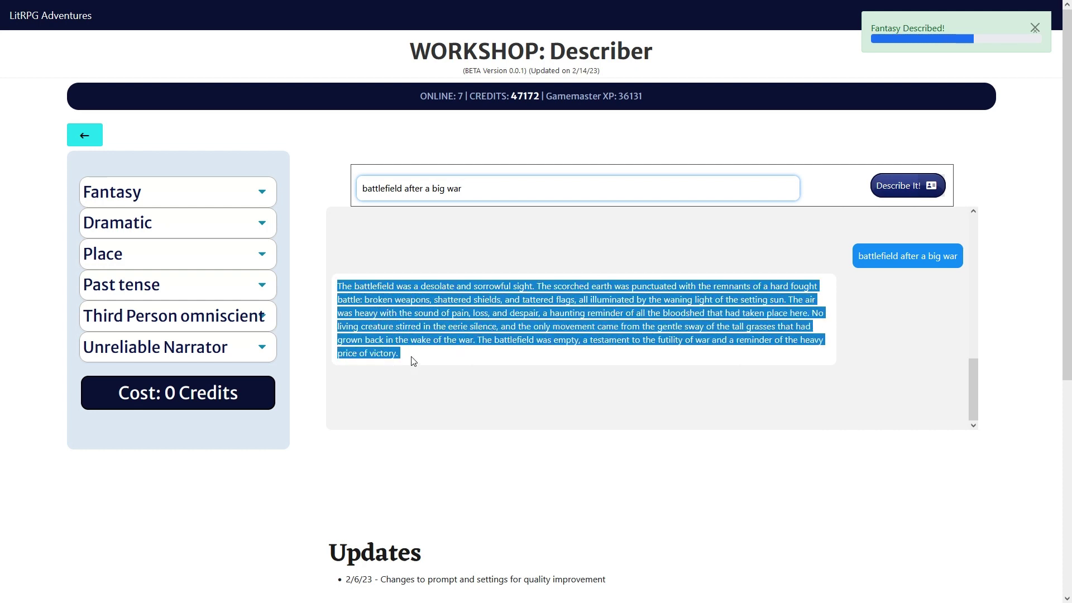
pyautogui.click(403, 305)
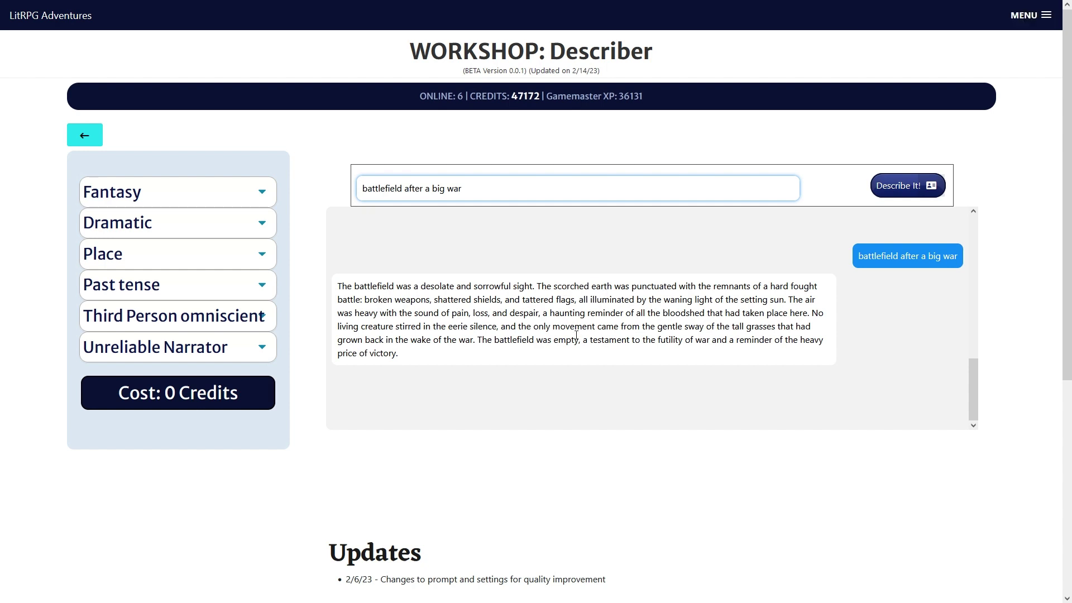
# - Regenerate the battlefield description in a Formal tone and highlight its opening
pyautogui.click(204, 222)
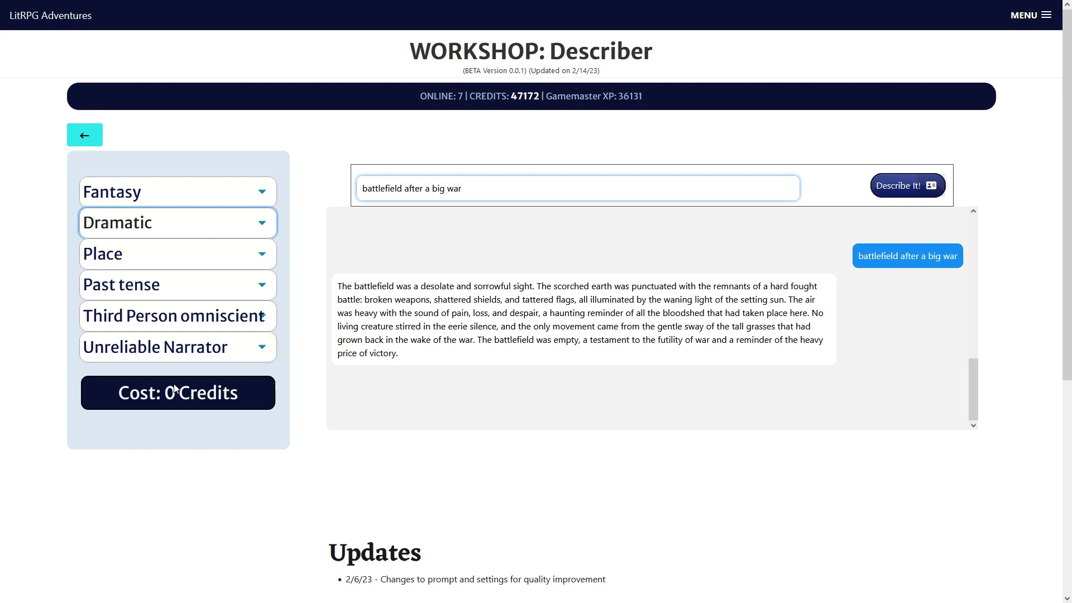
pyautogui.press('Down')
pyautogui.click(893, 187)
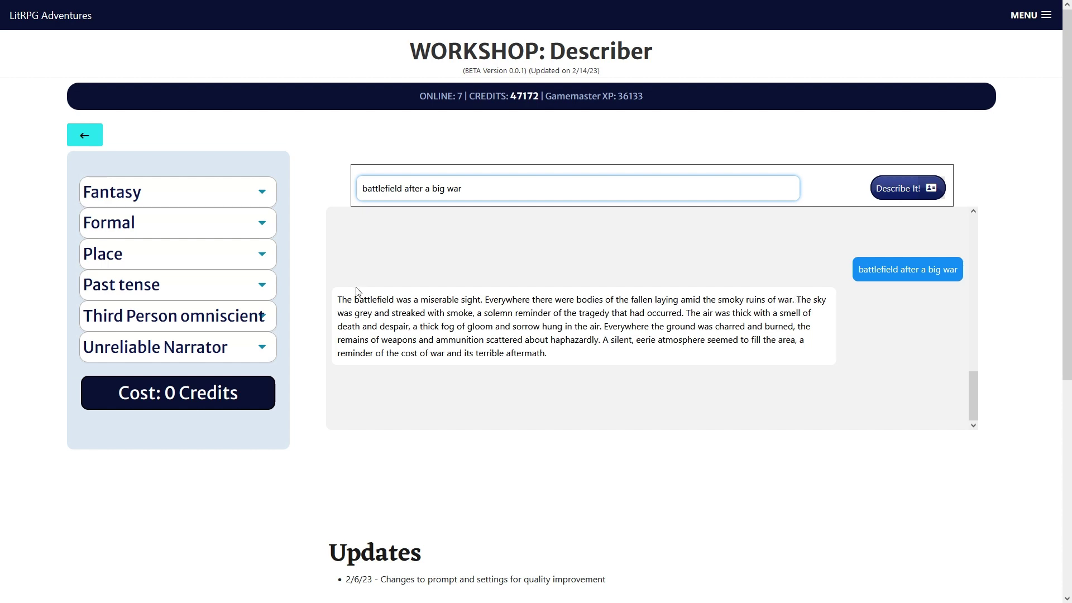
pyautogui.moveTo(337, 300); pyautogui.dragTo(528, 317)
pyautogui.click(212, 233)
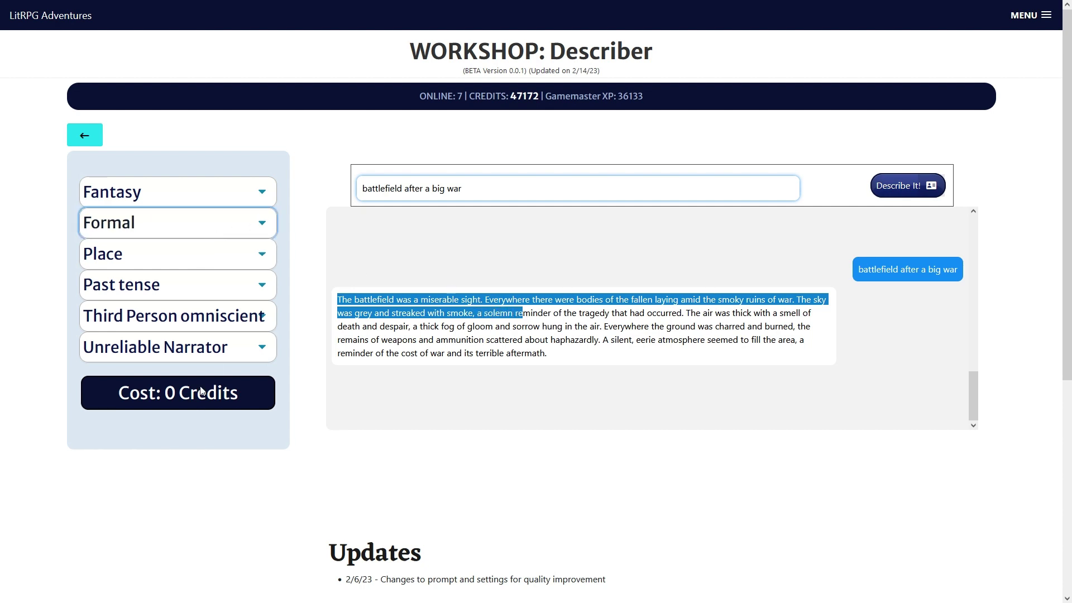
# - Set the tone to Cyberpunk, the genre to Science-Fiction and the subject type to Person
pyautogui.press('a')
pyautogui.click(189, 225)
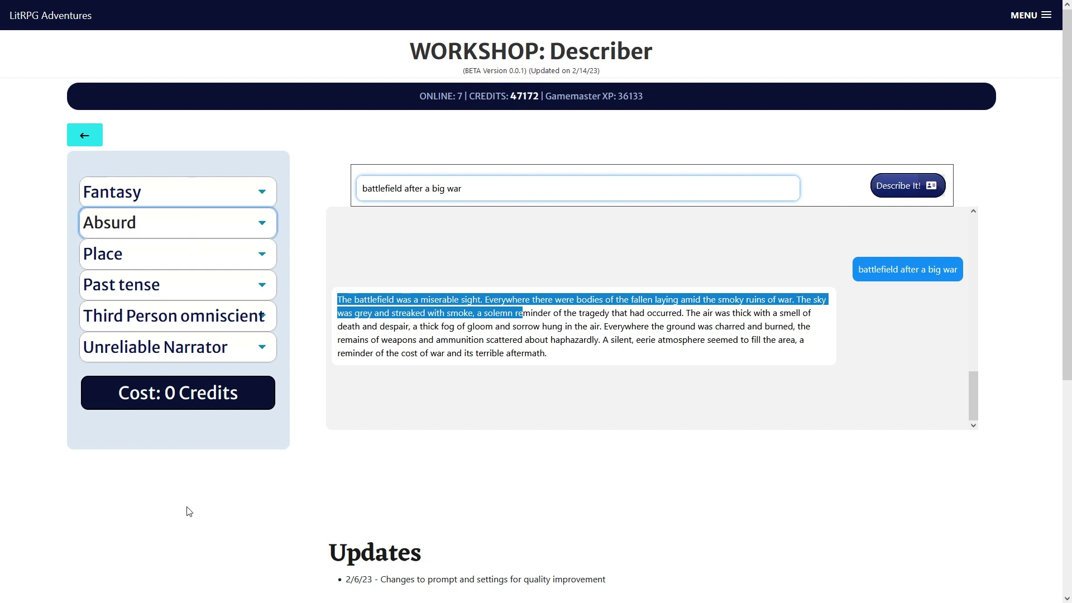
pyautogui.click(187, 579)
pyautogui.click(187, 205)
pyautogui.click(179, 373)
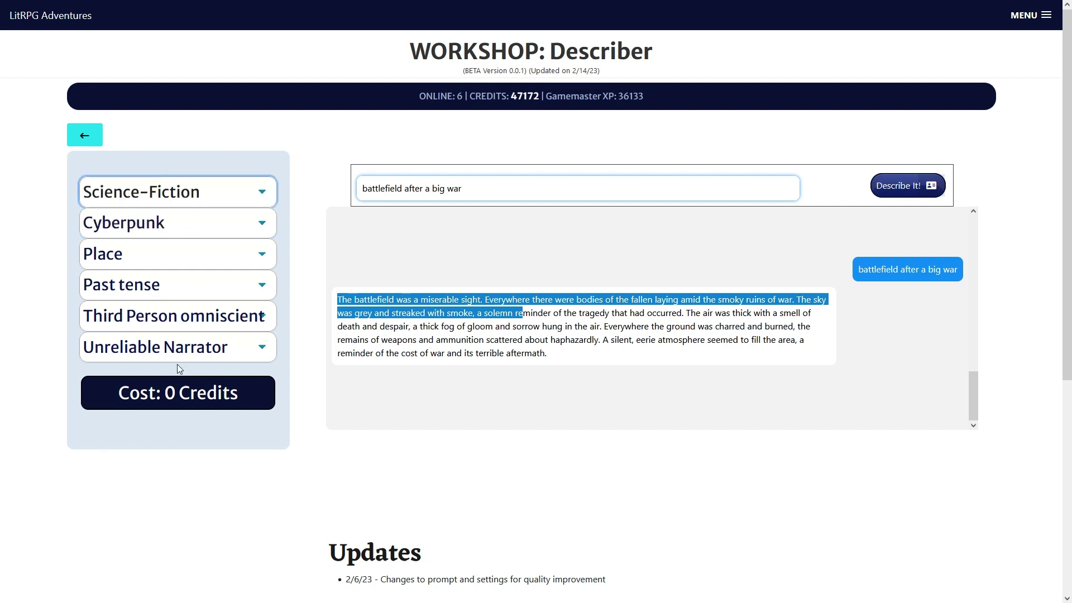
pyautogui.click(192, 252)
pyautogui.click(191, 290)
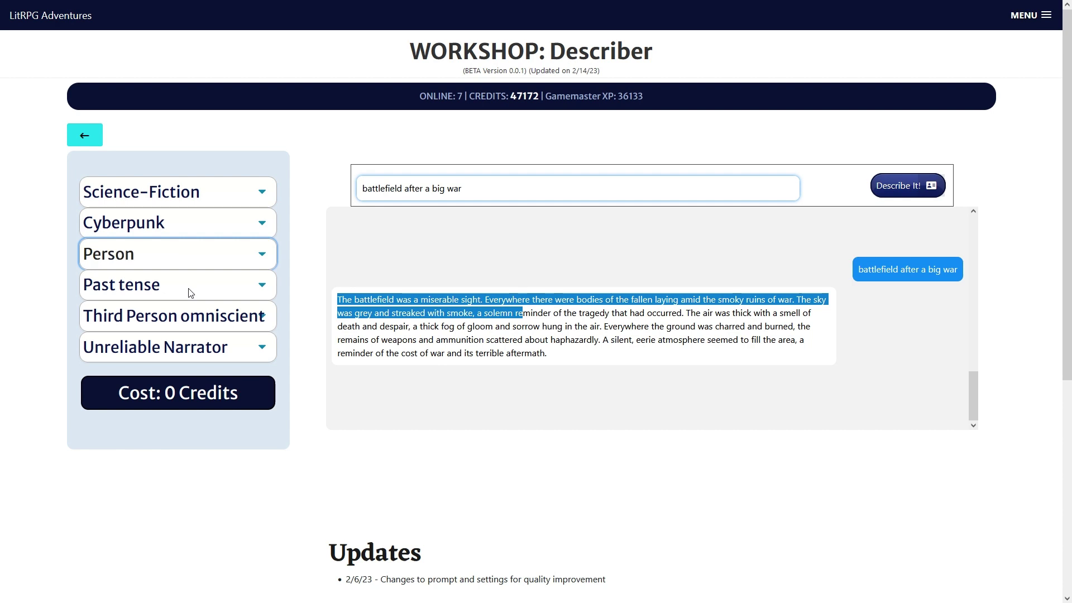
# - Choose Present tense, First Person point of view and Limited Omniscient narrator
pyautogui.click(191, 292)
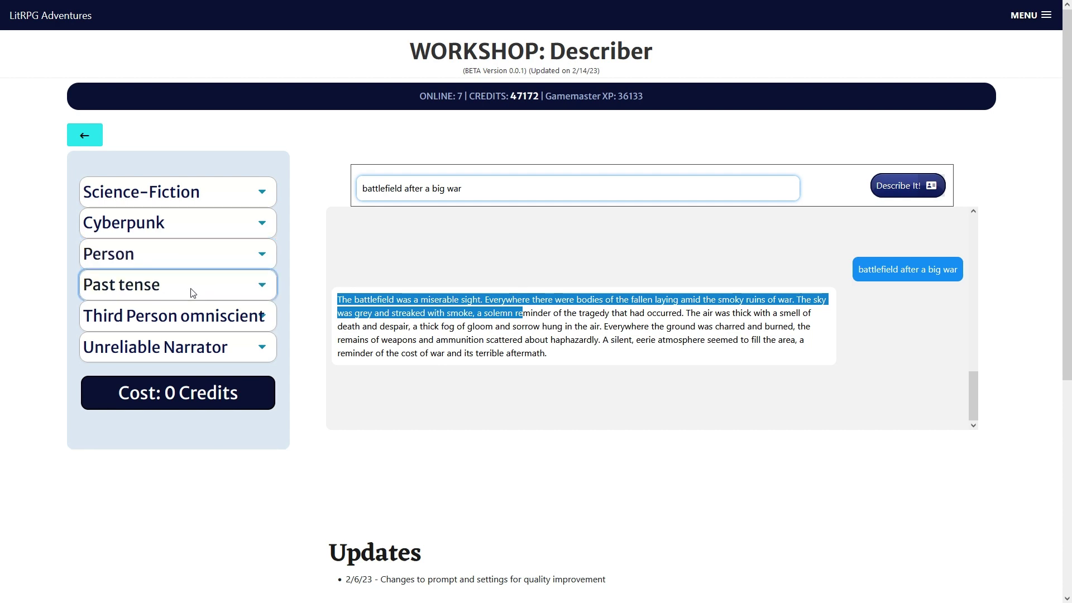
pyautogui.click(188, 316)
pyautogui.click(188, 317)
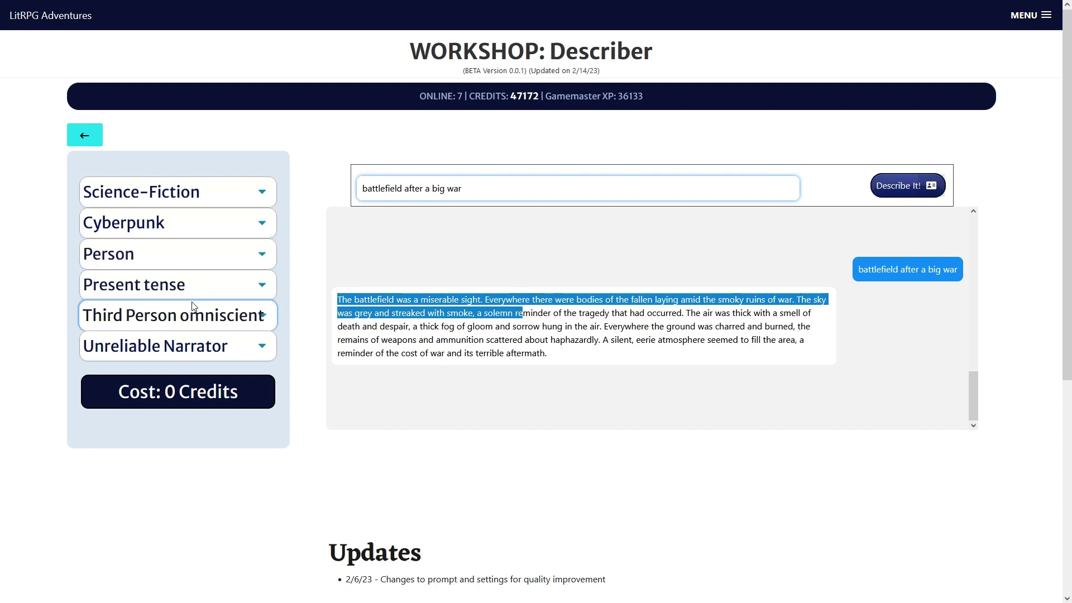
pyautogui.click(175, 361)
pyautogui.click(178, 357)
pyautogui.click(176, 391)
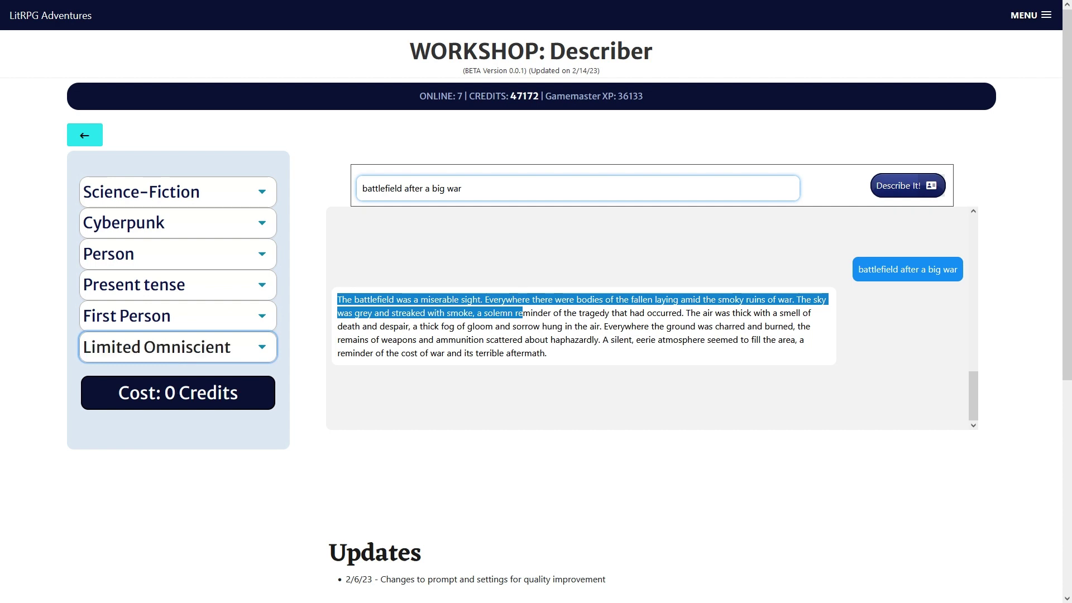
# - Describe 'rigger who is looking for work'
pyautogui.tripleClick(447, 183)
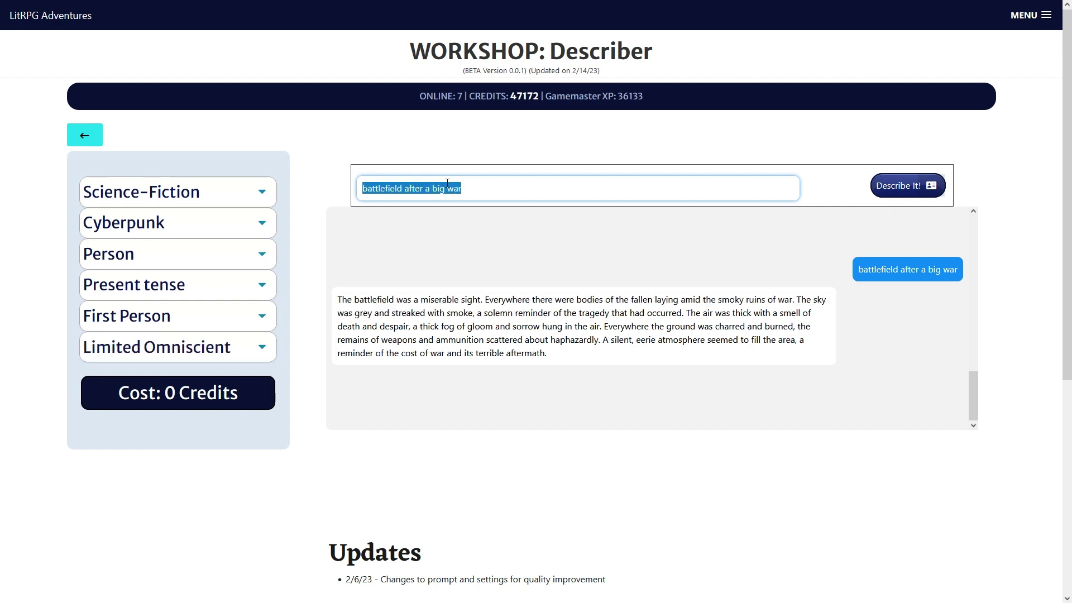
pyautogui.write('rigger')
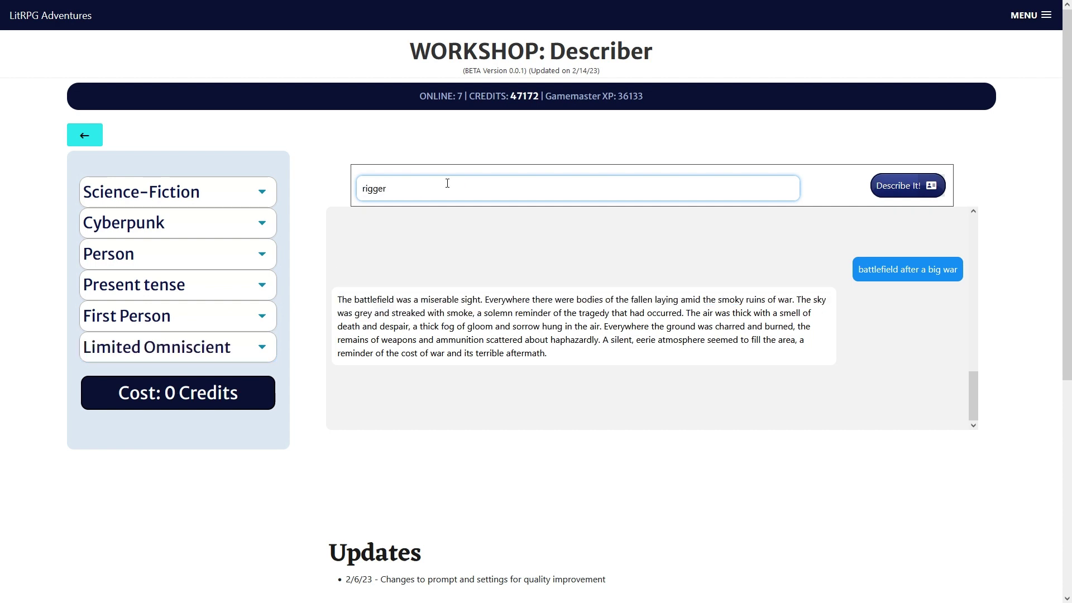
pyautogui.write(' who is looking for work')
pyautogui.press('Return')
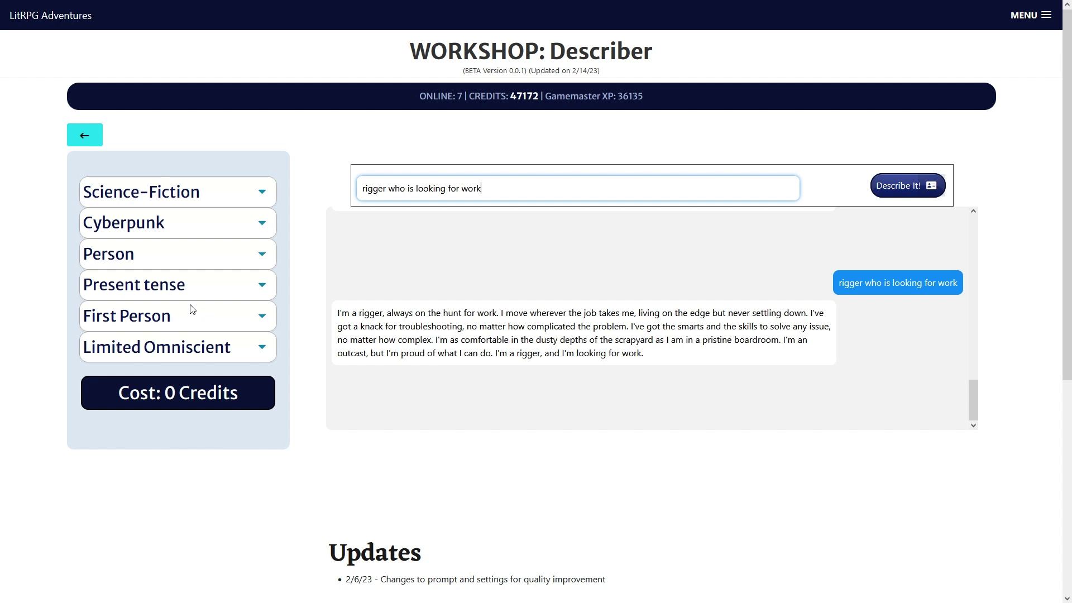
# - Set the genre to Fantasy, the style to Poetic, Third Person omniscient and Reliable Narrator
pyautogui.click(193, 201)
pyautogui.click(174, 310)
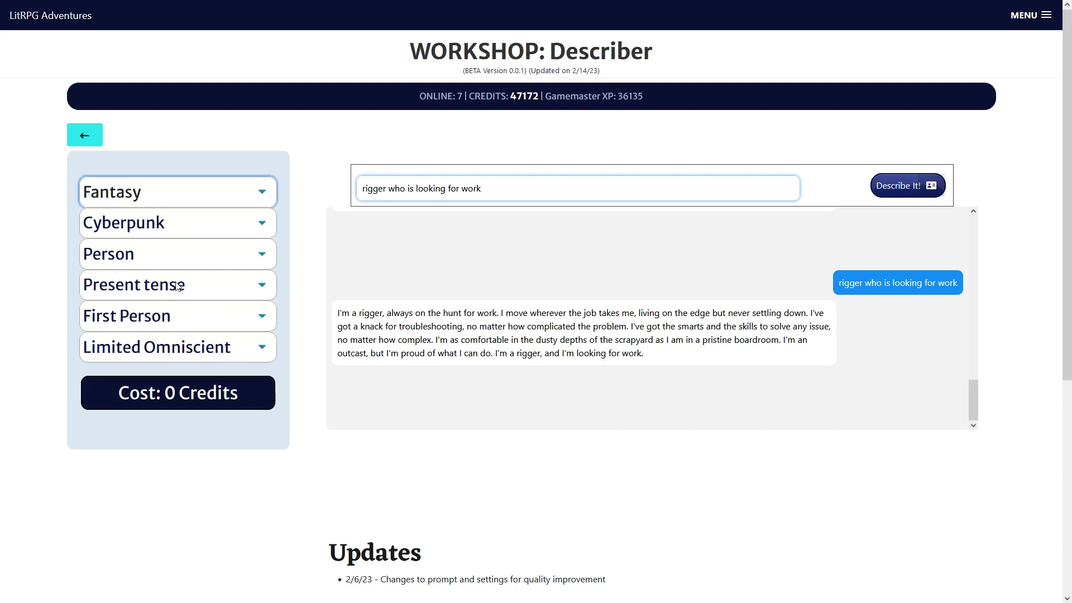
pyautogui.click(192, 235)
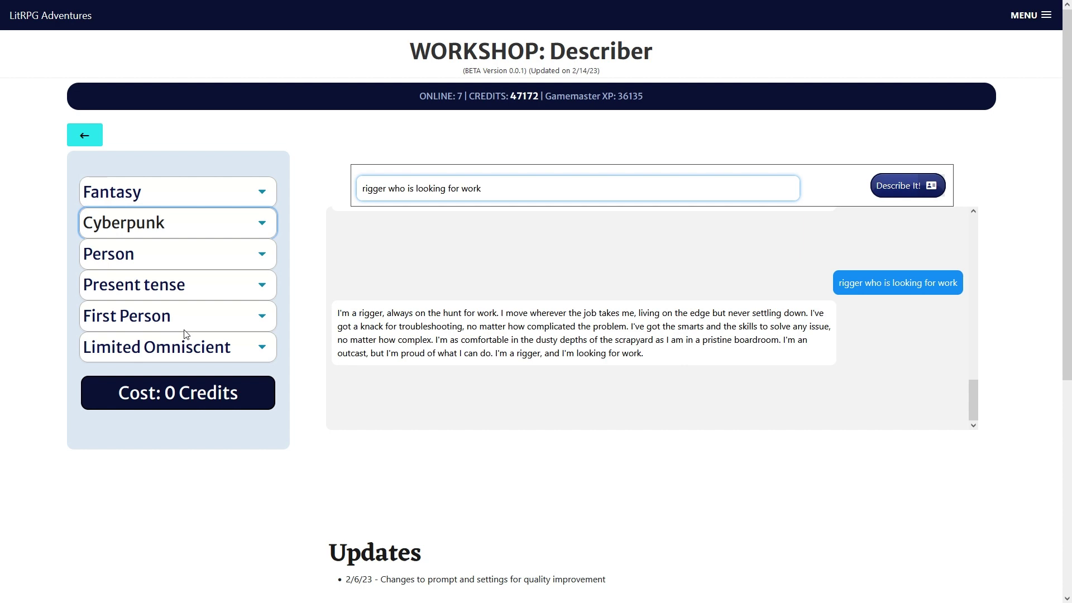
pyautogui.click(155, 427)
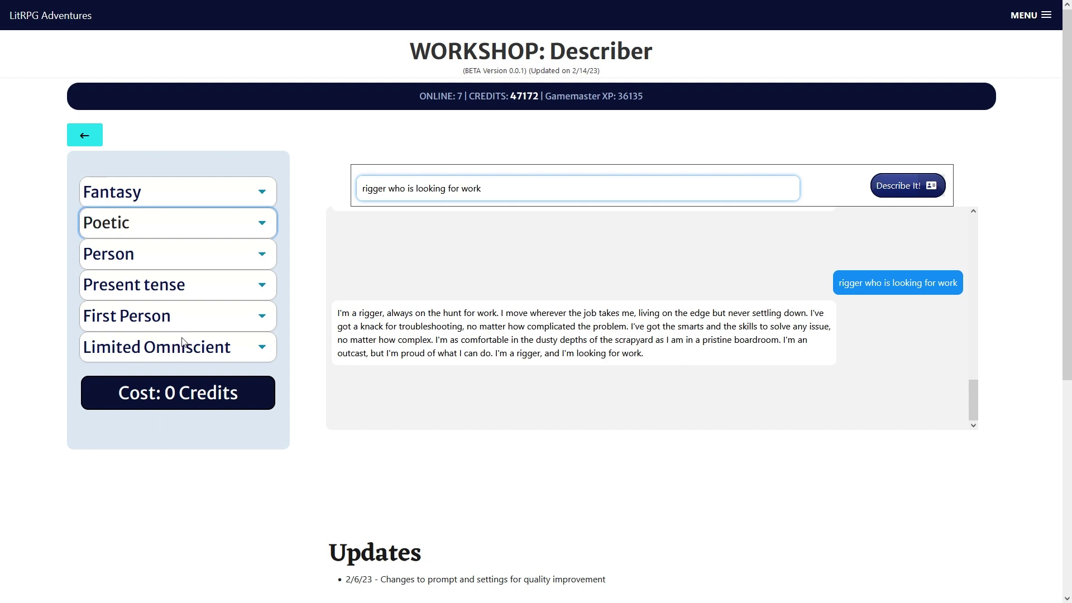
pyautogui.click(204, 259)
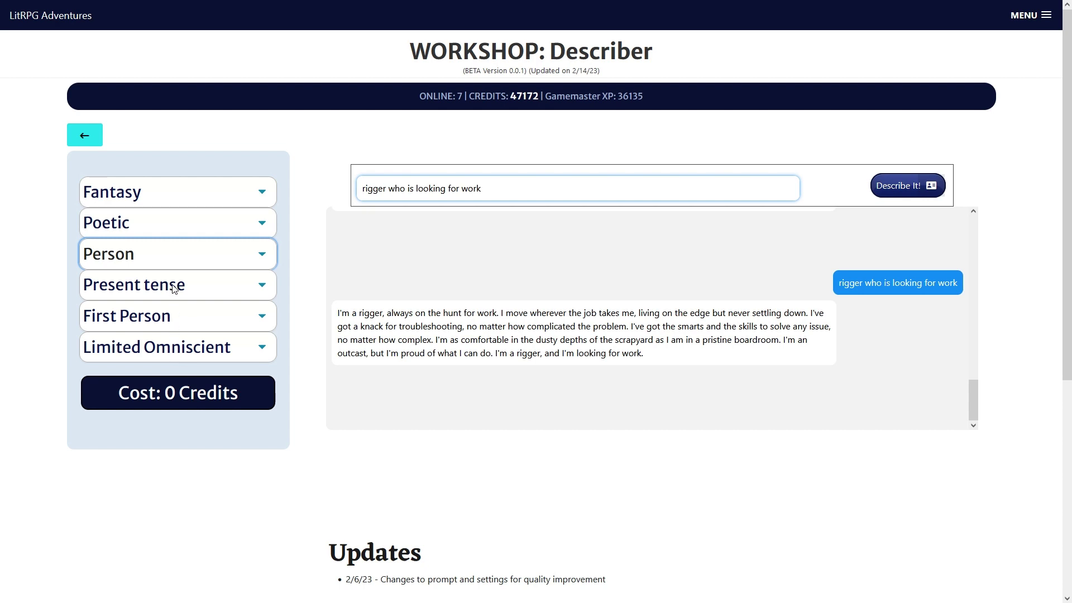
pyautogui.click(190, 292)
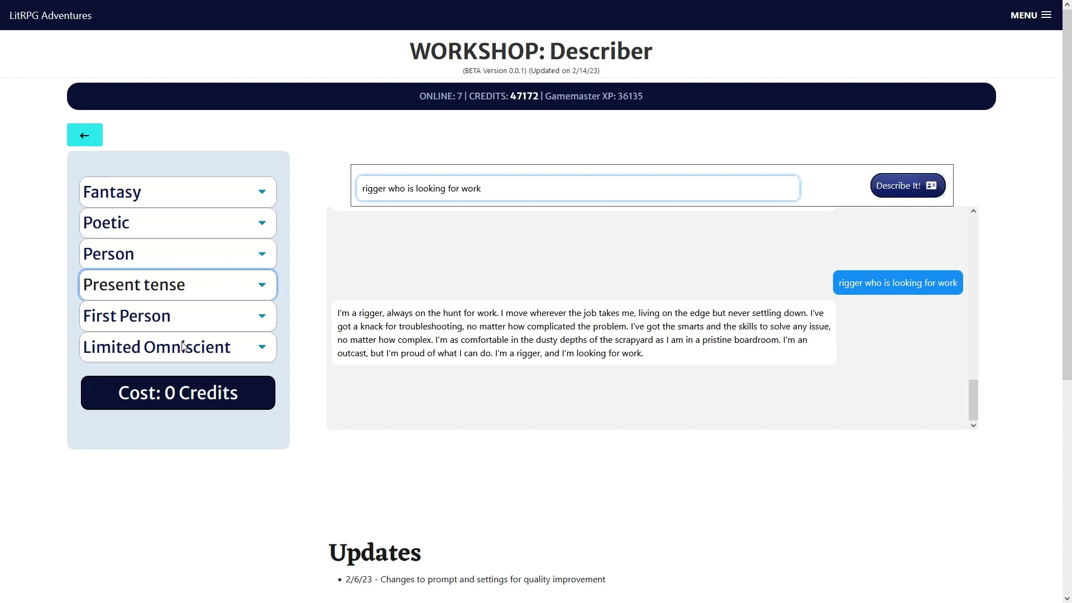
pyautogui.click(185, 318)
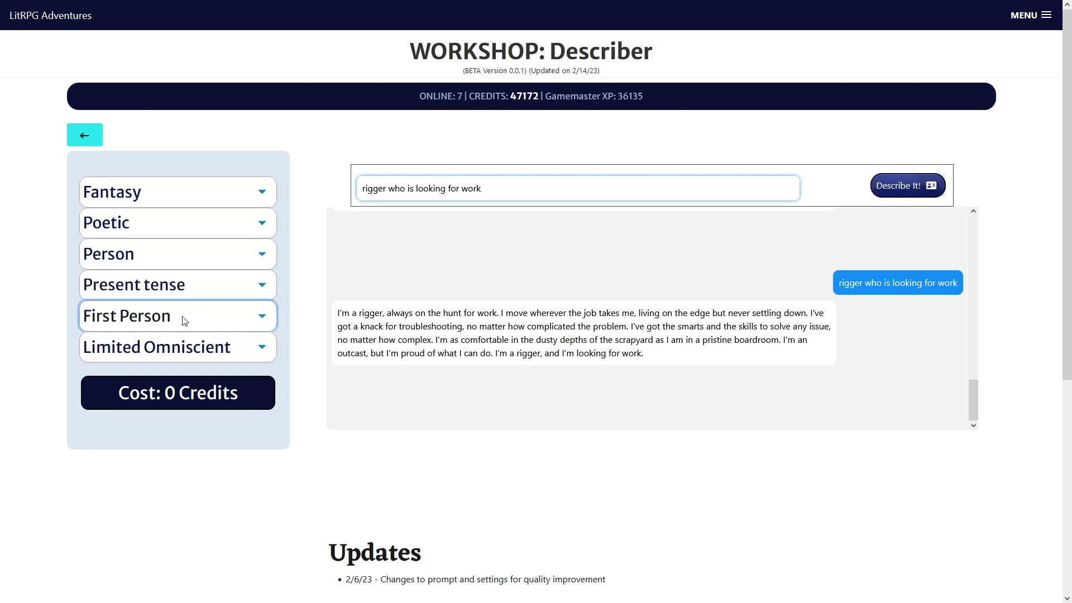
pyautogui.click(173, 420)
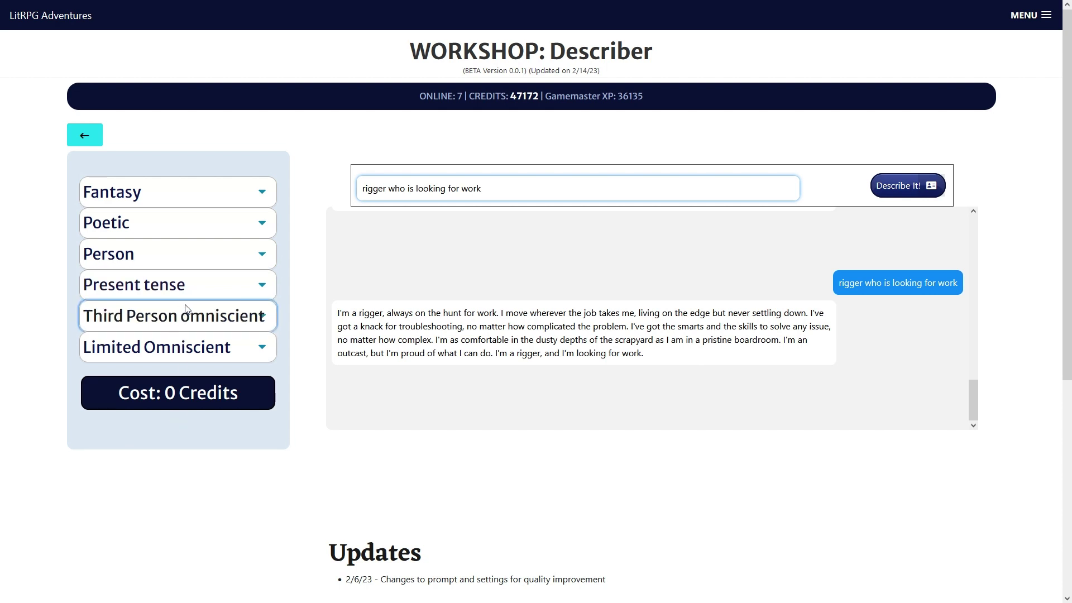
pyautogui.click(180, 351)
pyautogui.click(179, 412)
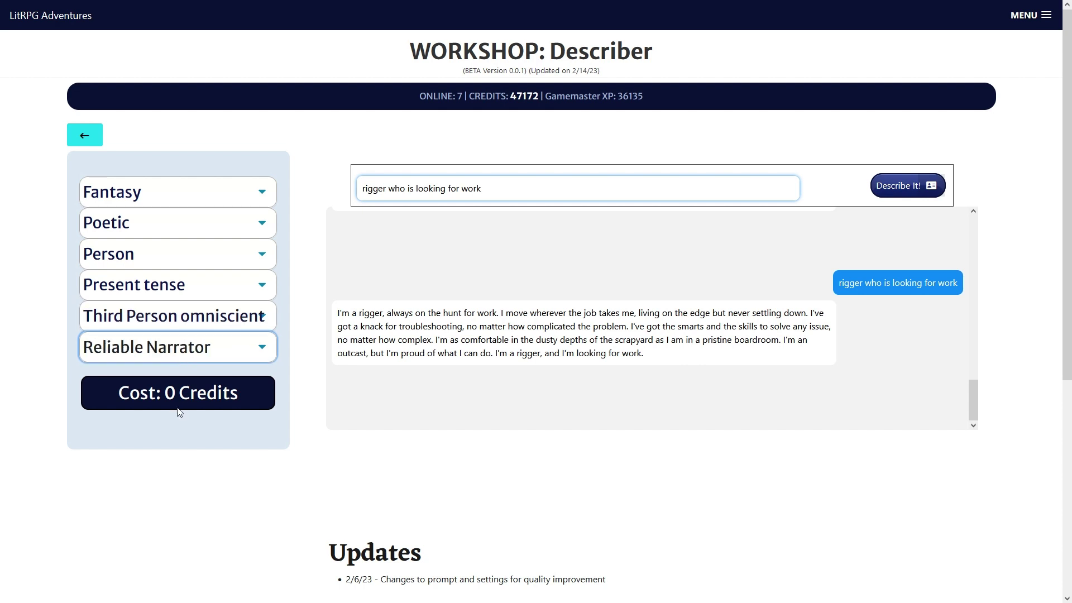
# - Replace the prompt with a request for a named female elf bard and generate it
pyautogui.tripleClick(403, 189)
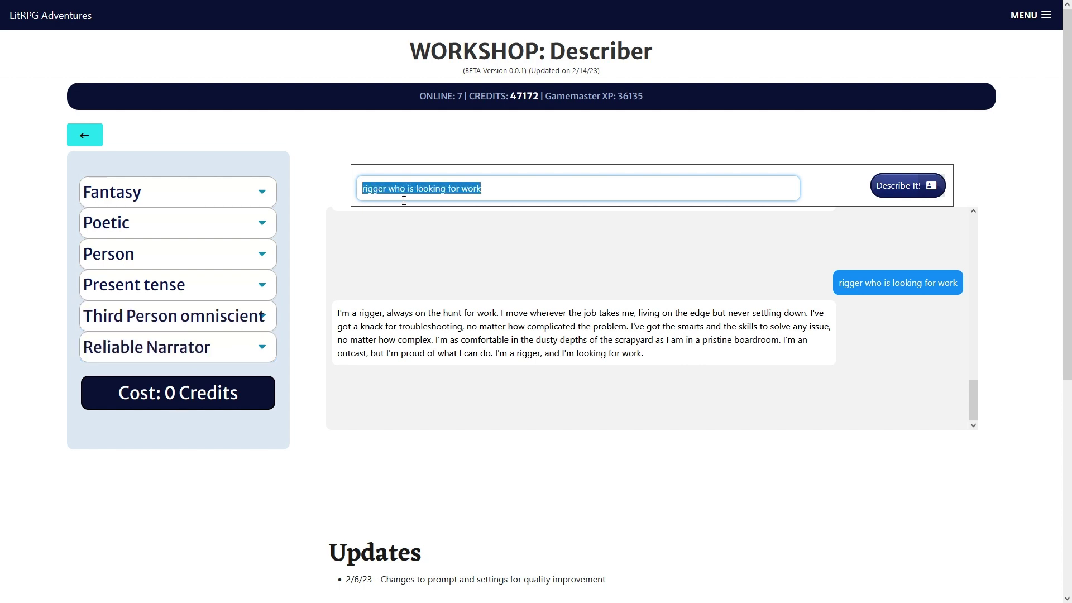
pyautogui.write('femal')
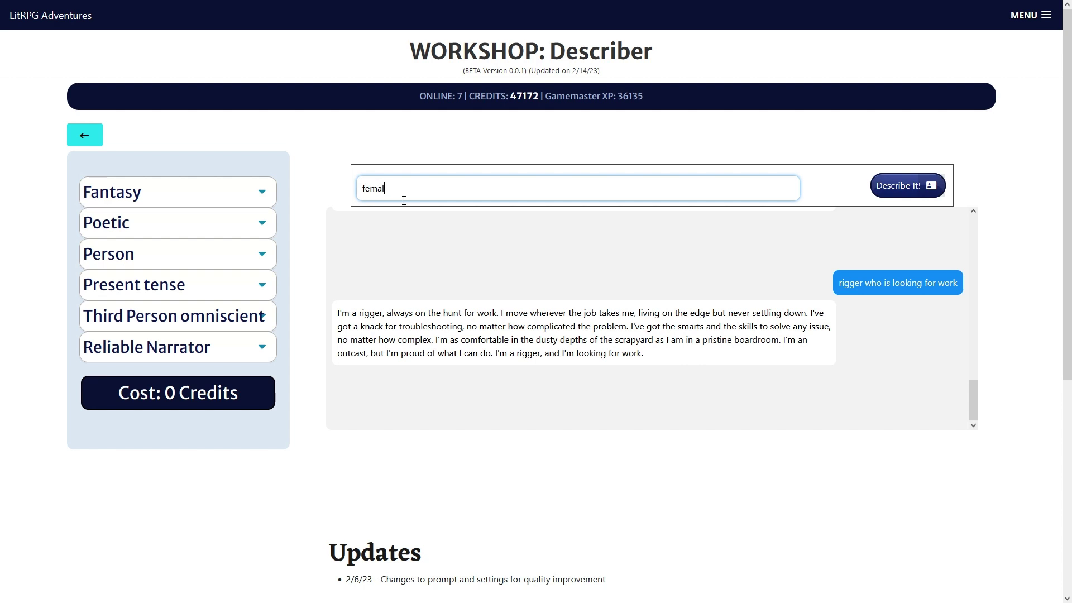
pyautogui.write('e elf bard named Misty Stormhollow')
pyautogui.press('Return')
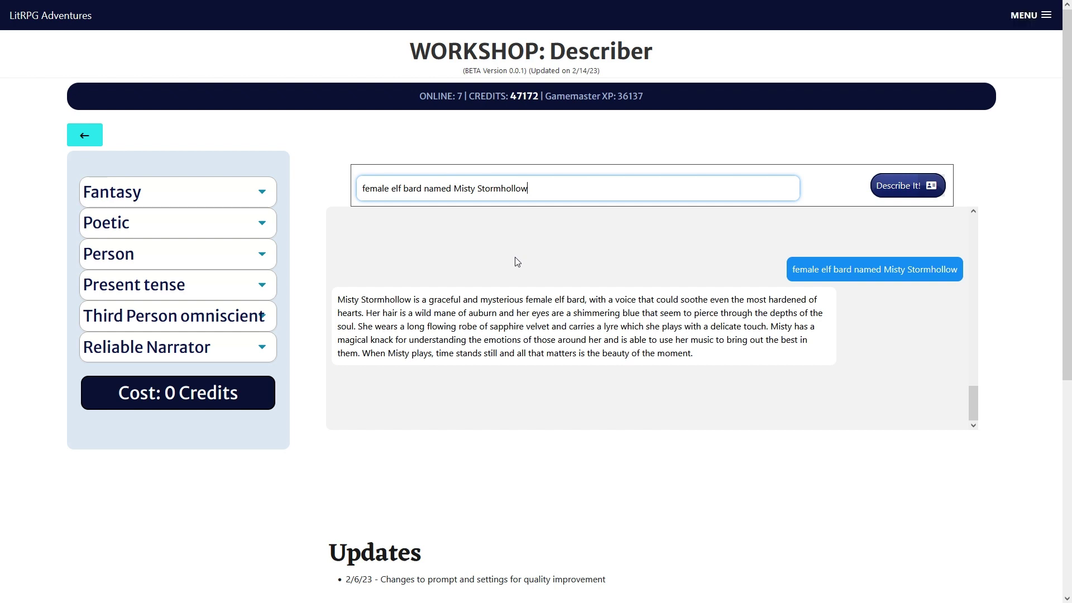
# - Regenerate the elf bard with Mystical tone, Past tense and First Person narration
pyautogui.moveTo(428, 304); pyautogui.dragTo(591, 304)
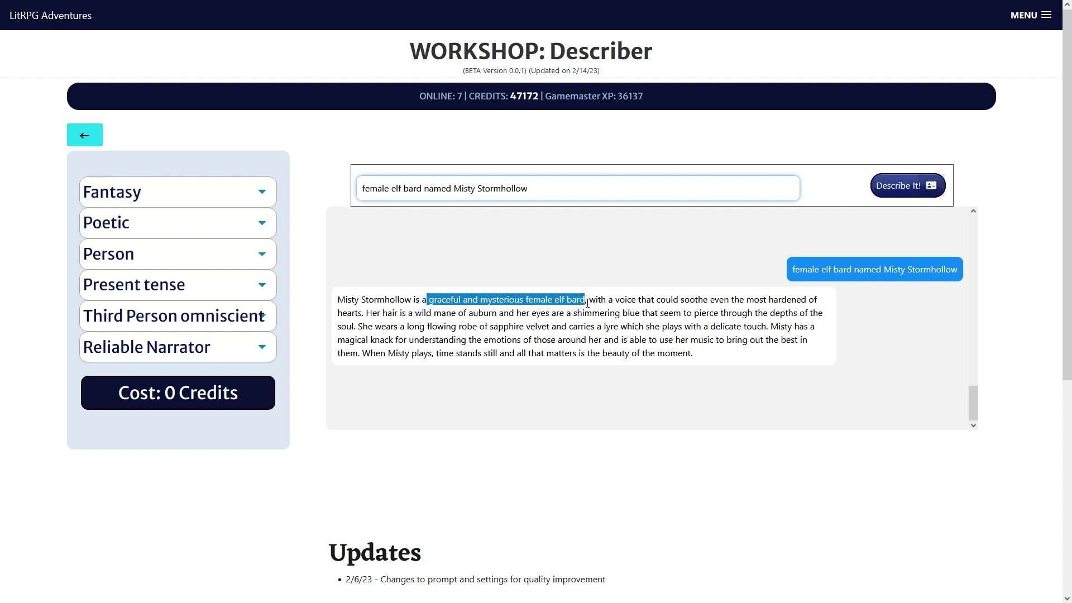
pyautogui.click(173, 230)
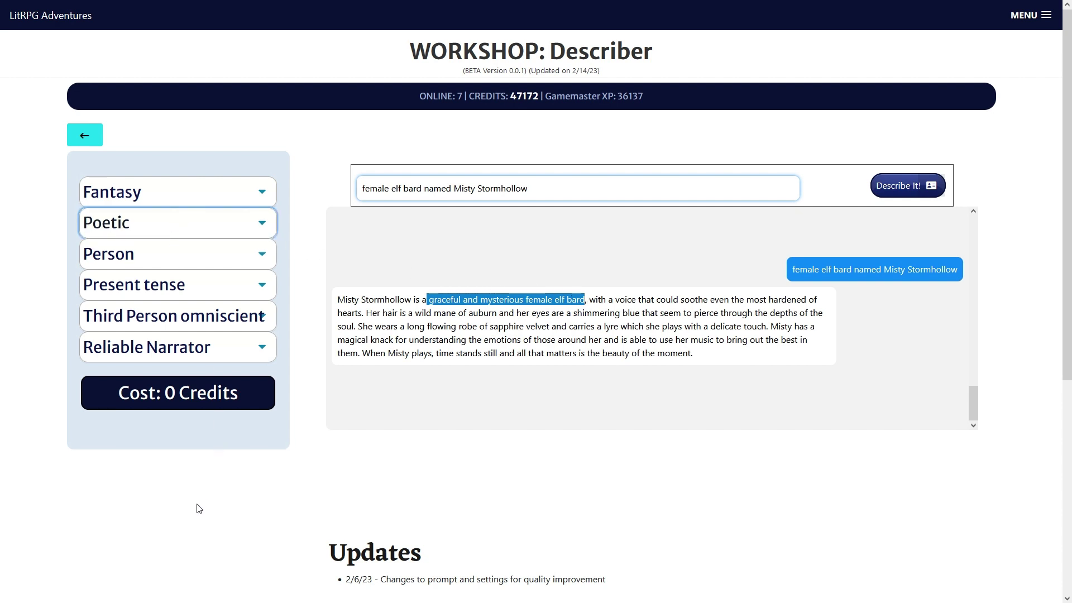
pyautogui.press('Down')
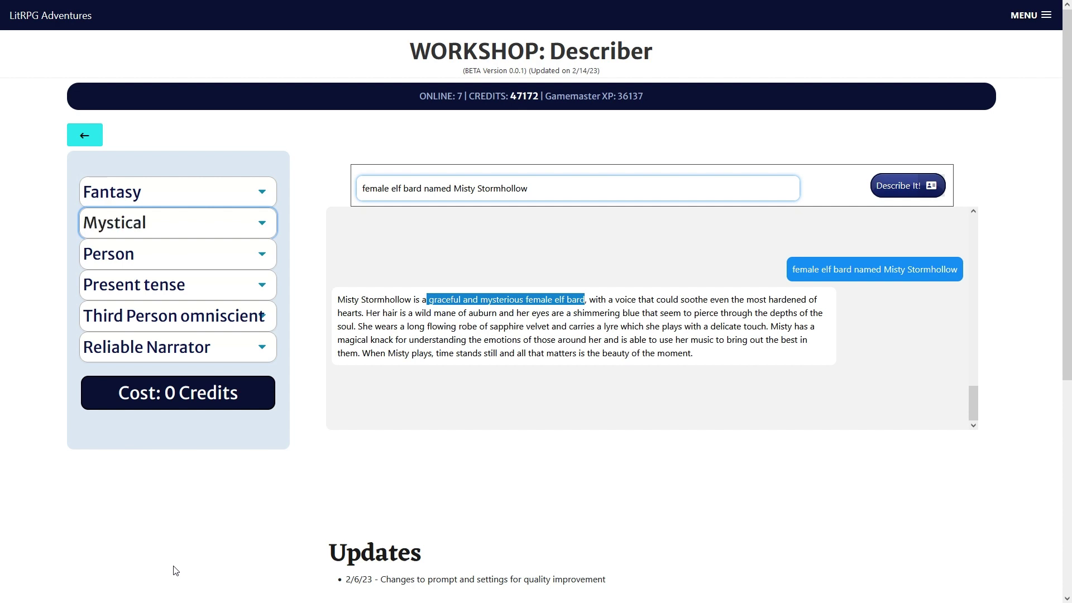
pyautogui.click(207, 292)
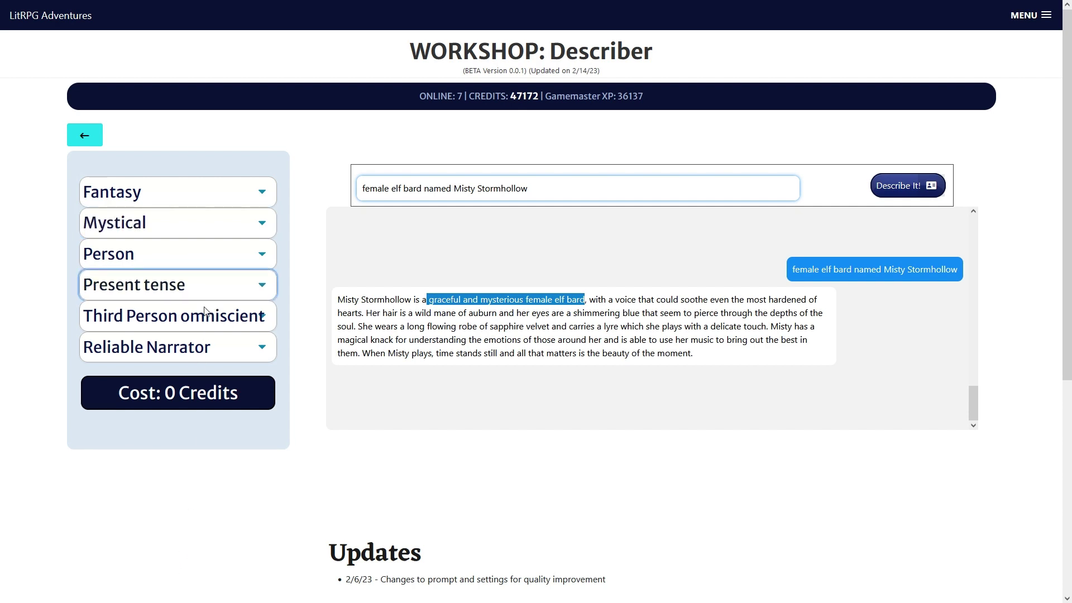
pyautogui.press('Down')
pyautogui.press('Tab')
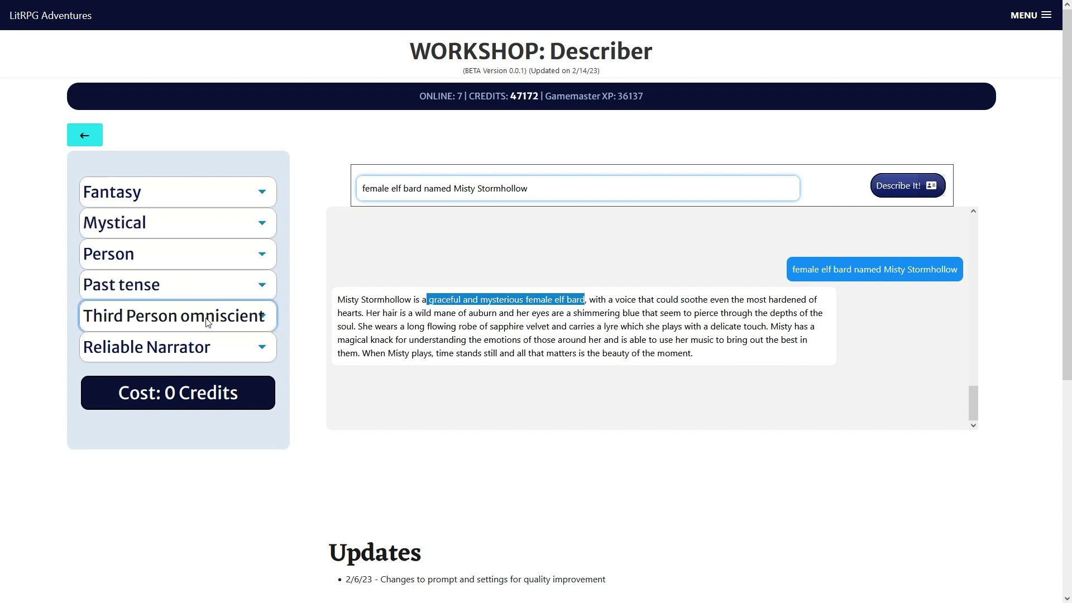
pyautogui.press('Down')
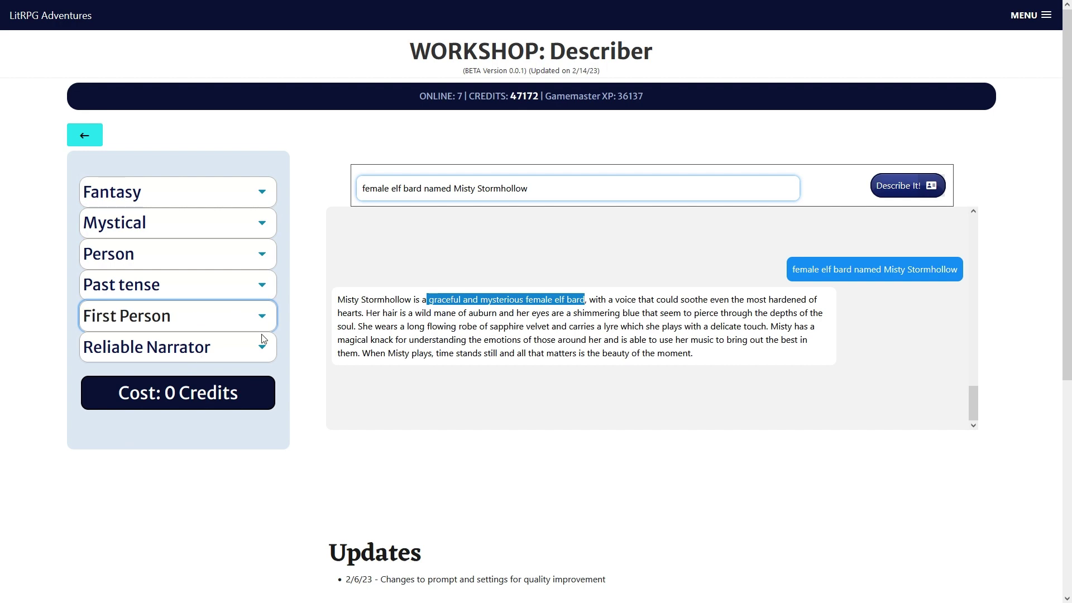
pyautogui.click(914, 188)
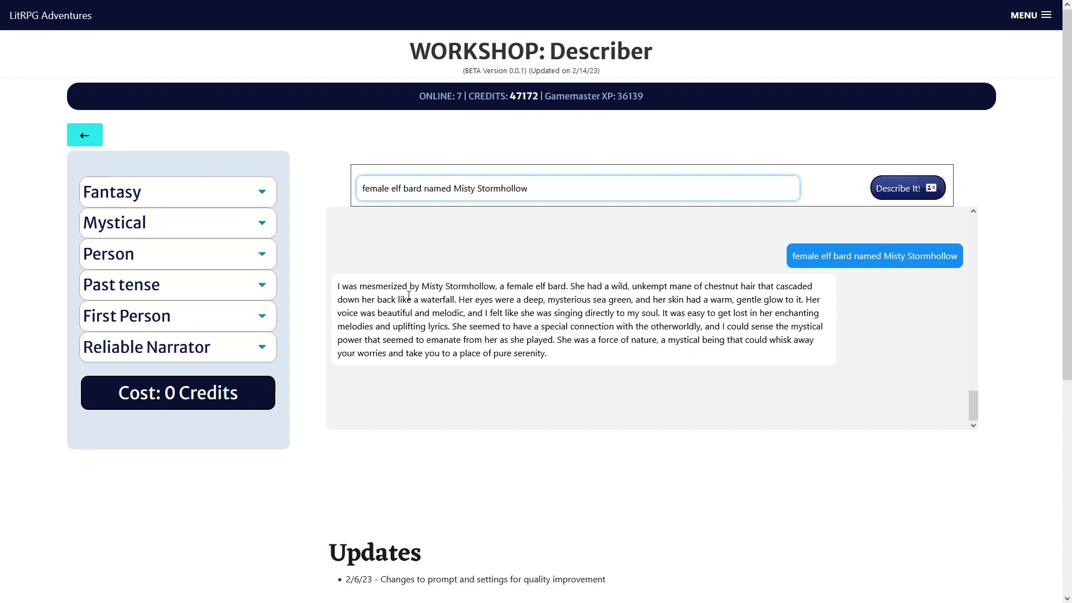
pyautogui.moveTo(403, 286); pyautogui.dragTo(519, 364)
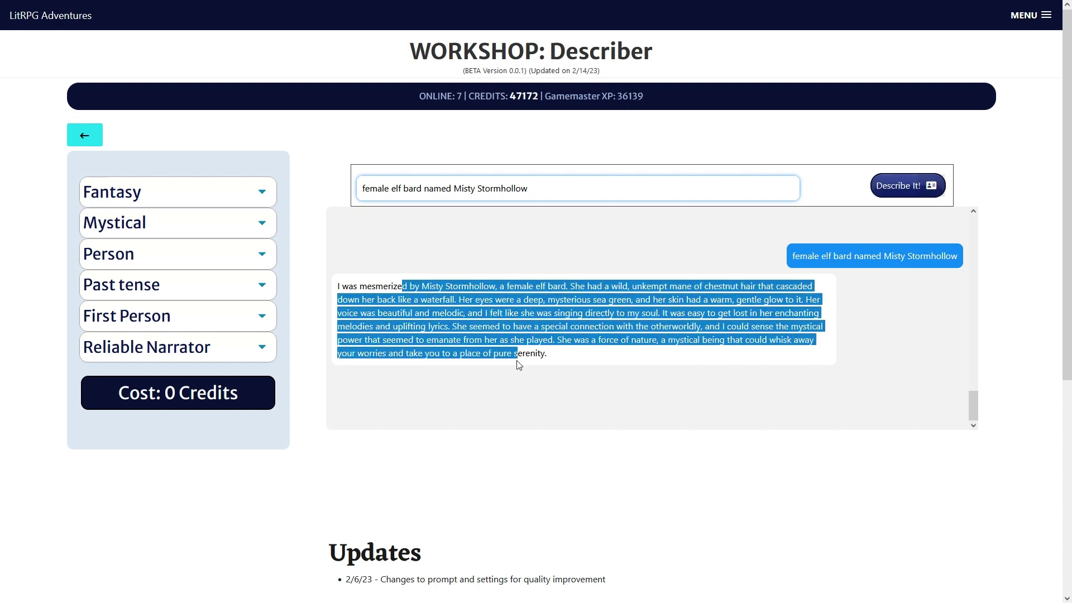
pyautogui.click(1026, 27)
pyautogui.scroll(-5, 515, 260)
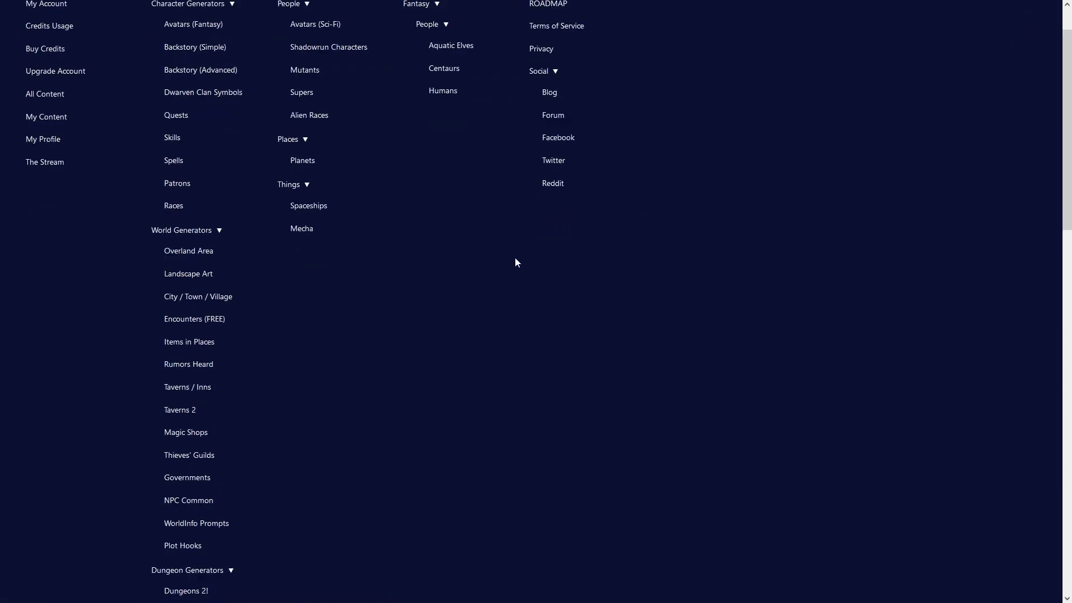
pyautogui.scroll(5, 516, 263)
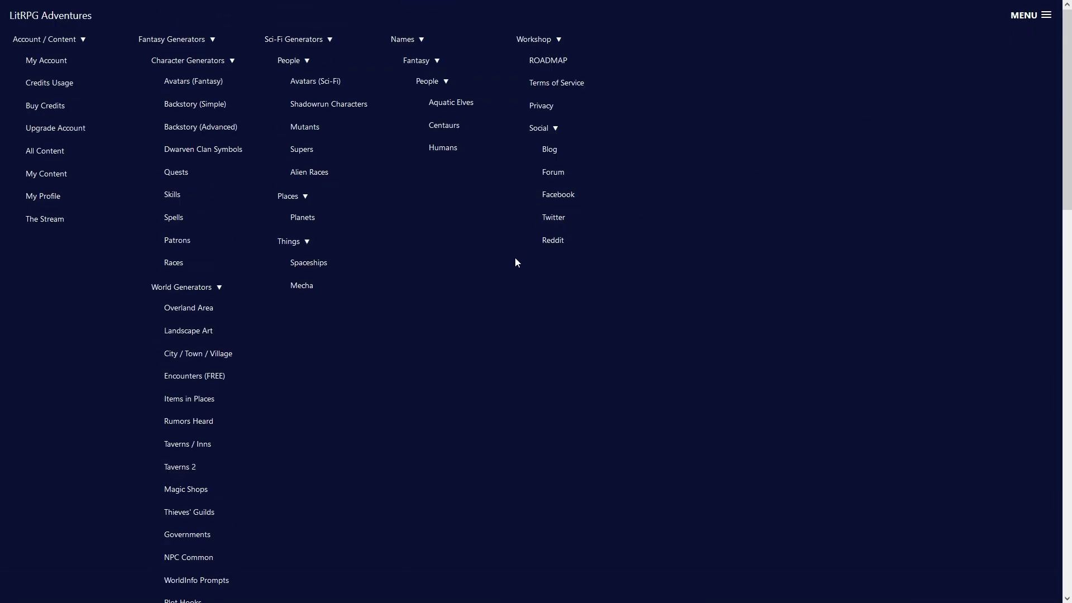
pyautogui.click(1029, 16)
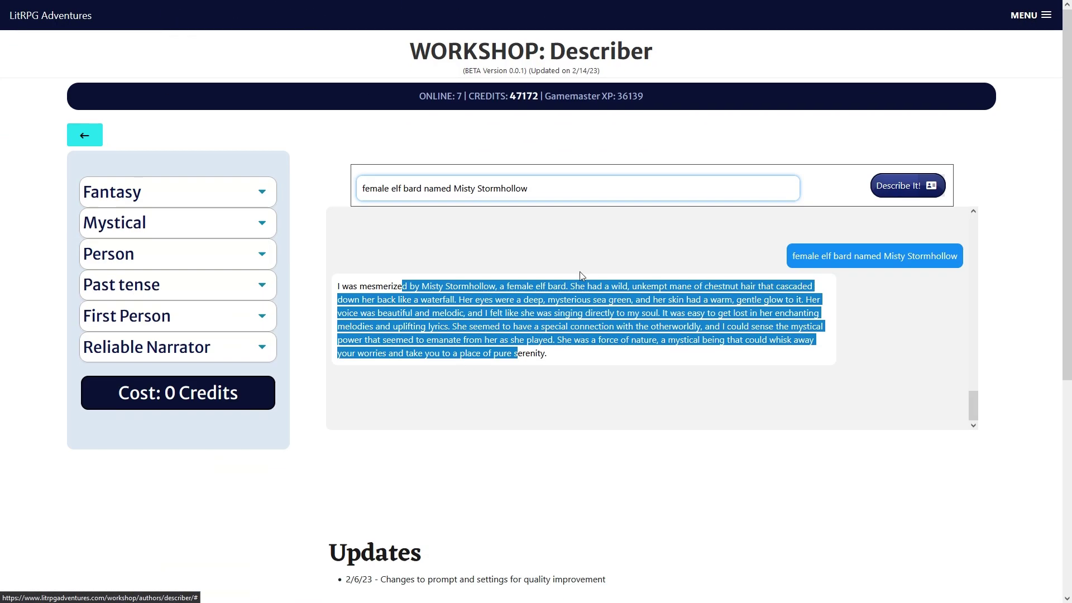
pyautogui.click(585, 268)
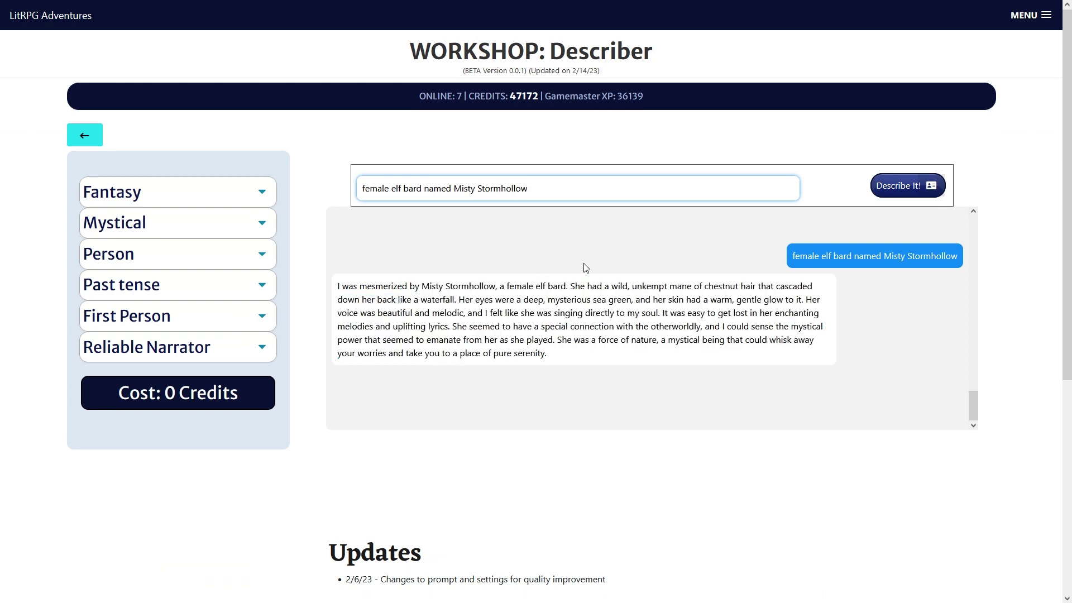